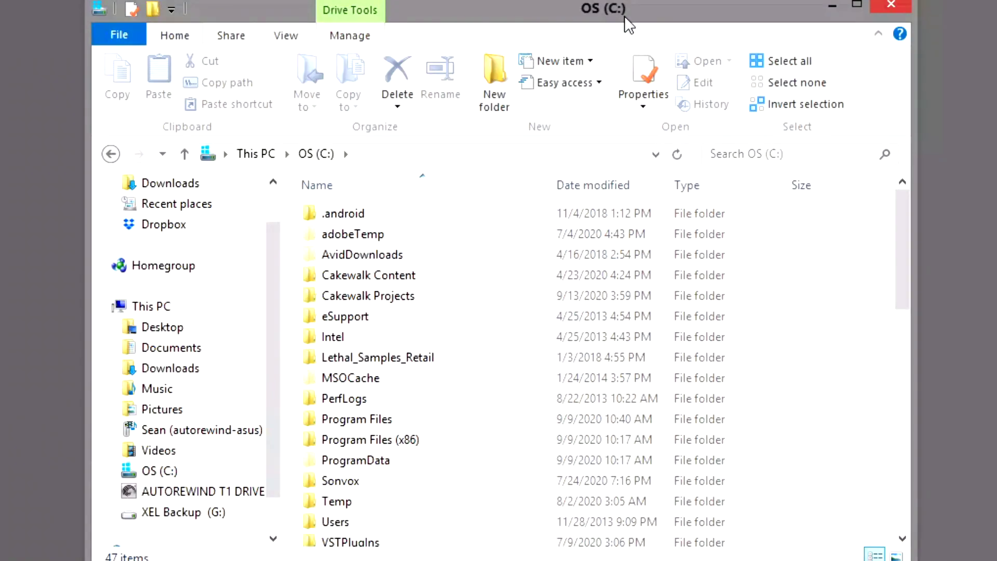
- Look through the plug-in files in C:\Program Files (x86)\VstPlugins, including the MPC Beats DLL, and close the folder window
double_click(379, 439)
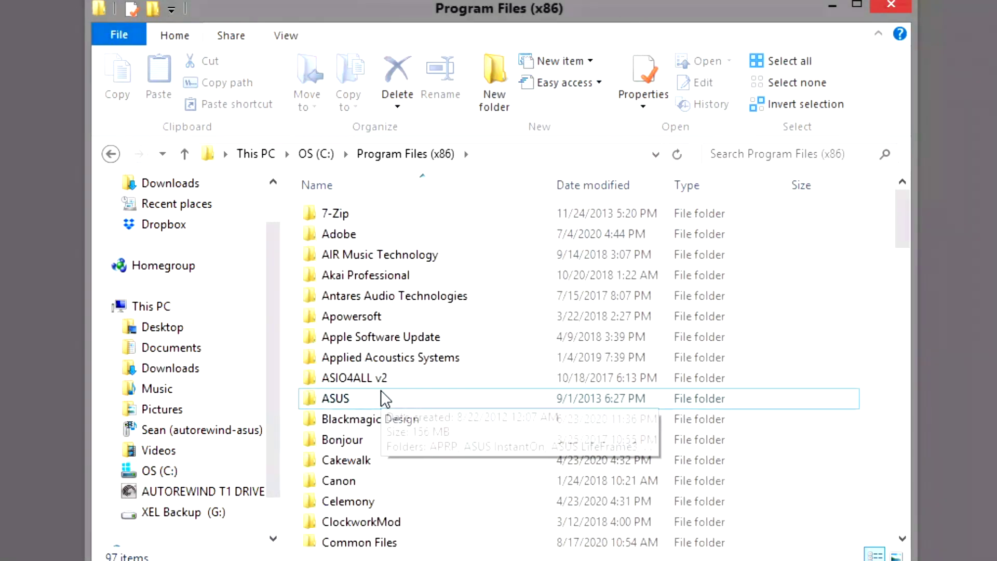
scroll(383, 399, "down", 15)
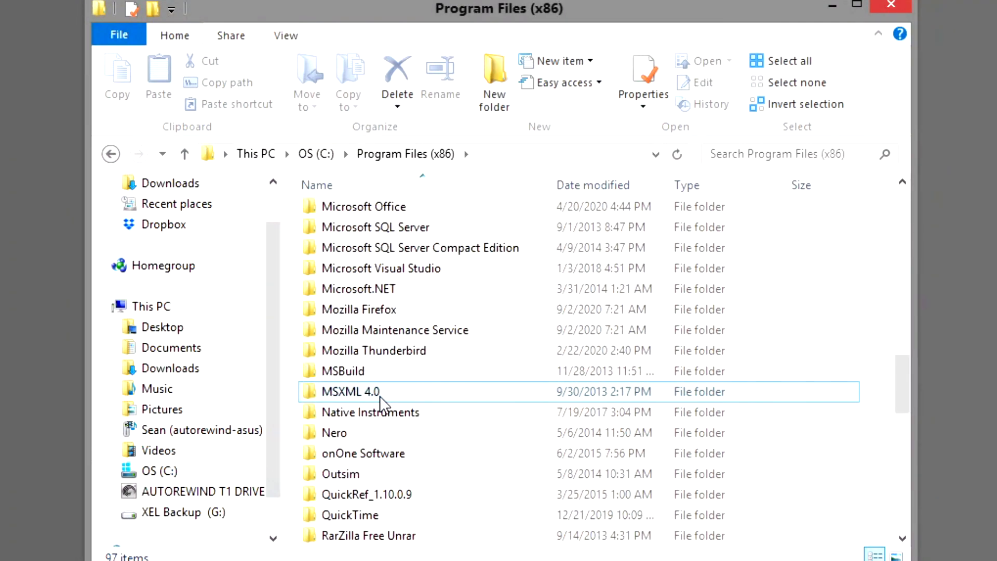
scroll(382, 403, "down", 8)
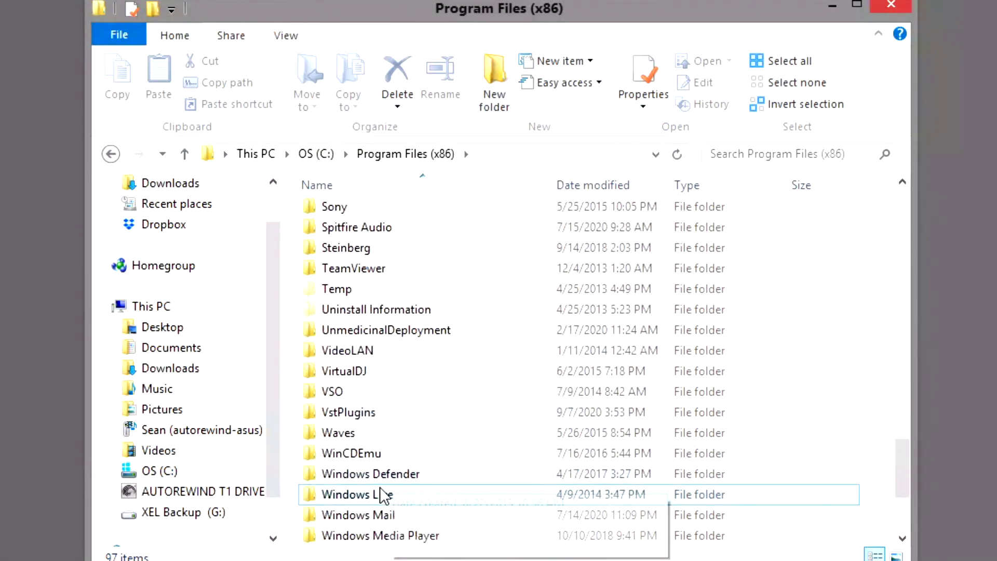
double_click(351, 415)
scroll(435, 257, "down", 15)
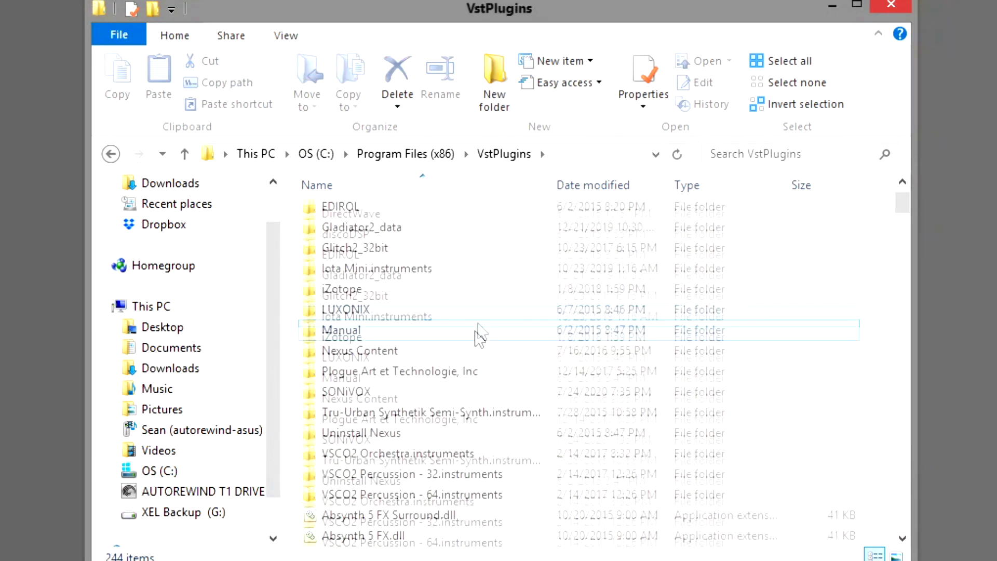
scroll(465, 350, "down", 20)
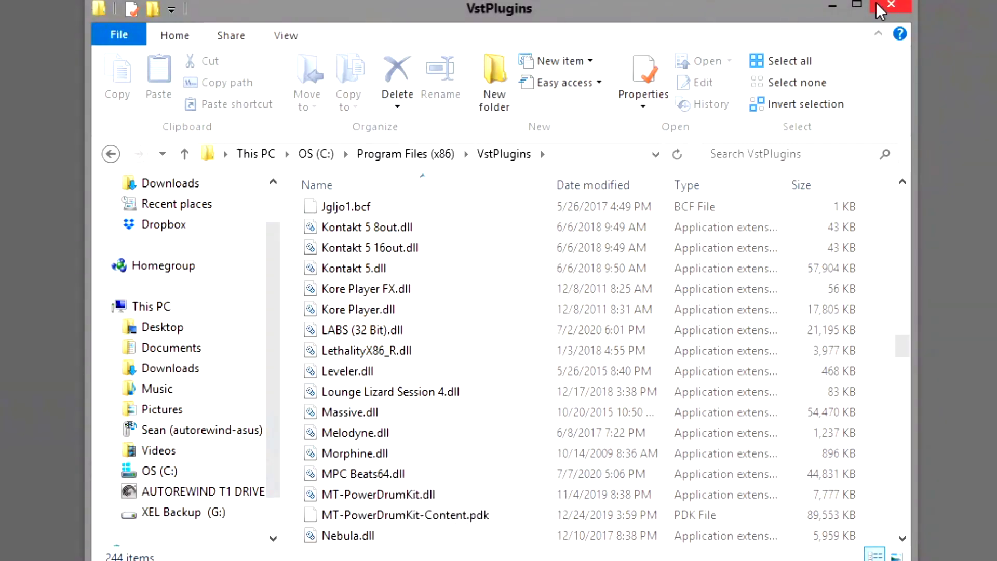
left_click(893, 9)
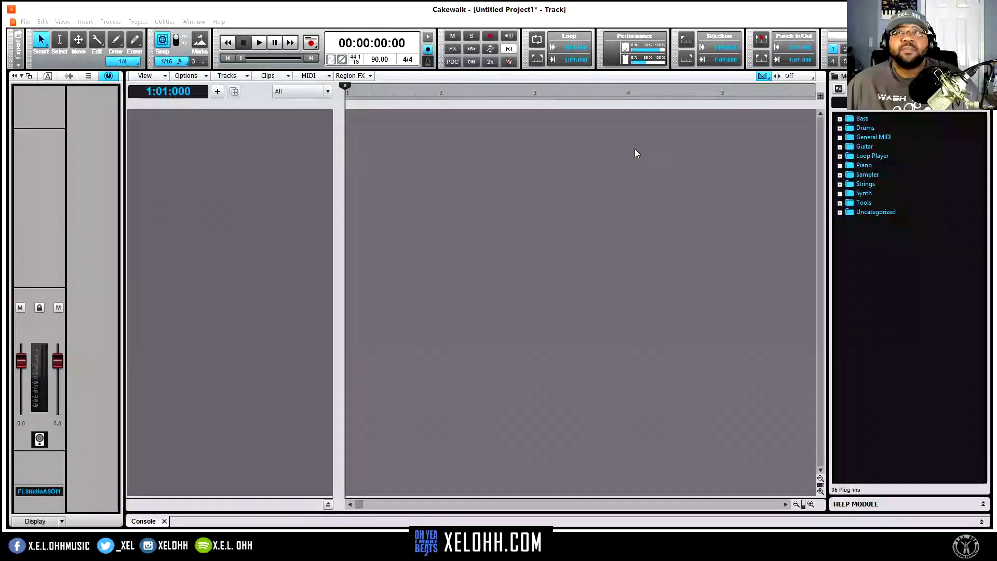
- Check the VST scan paths in Cakewalk's preferences for c:\program files (x86)\vstplugins, leaving the settings as they are
left_click(41, 22)
left_click(108, 190)
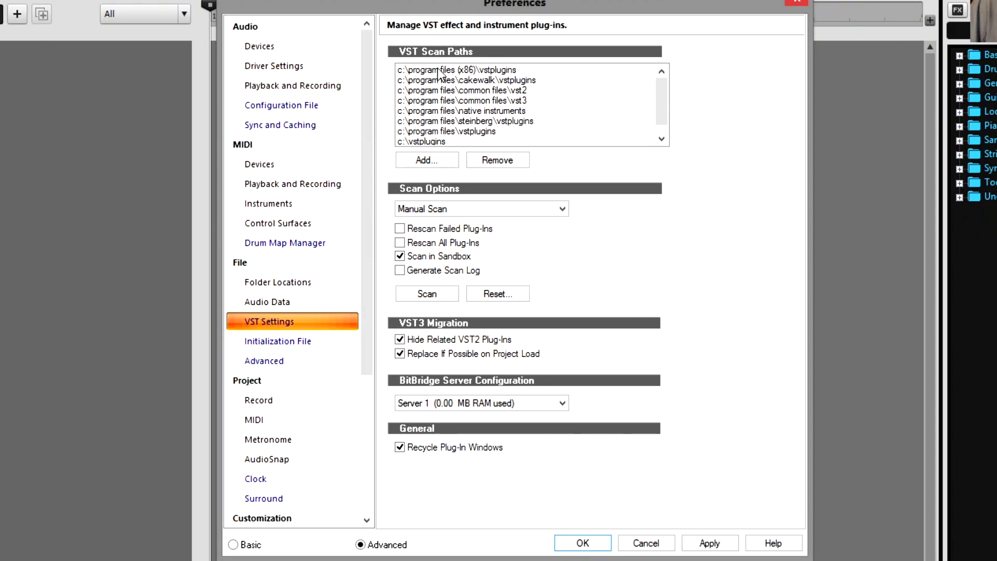
left_click(491, 71)
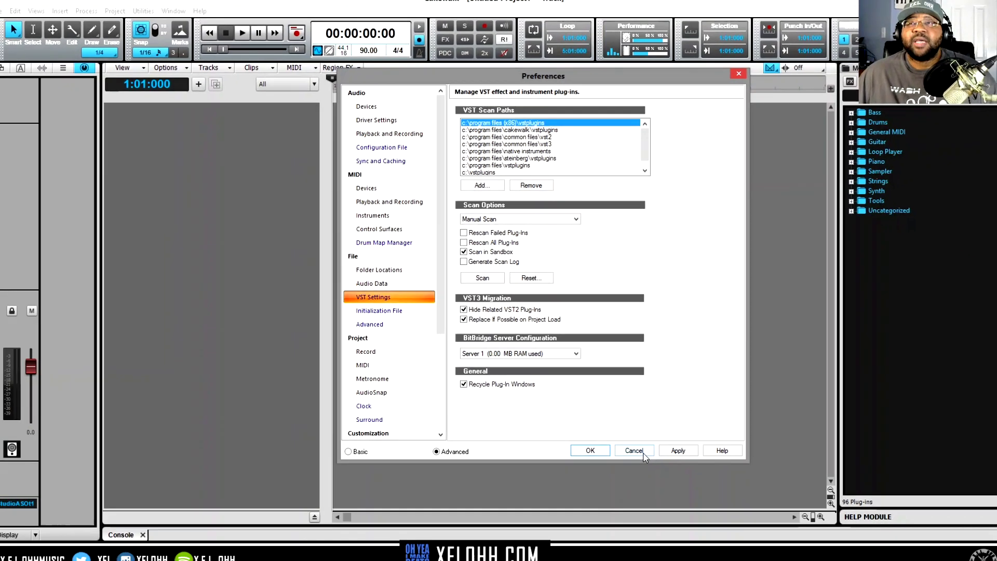
left_click(662, 543)
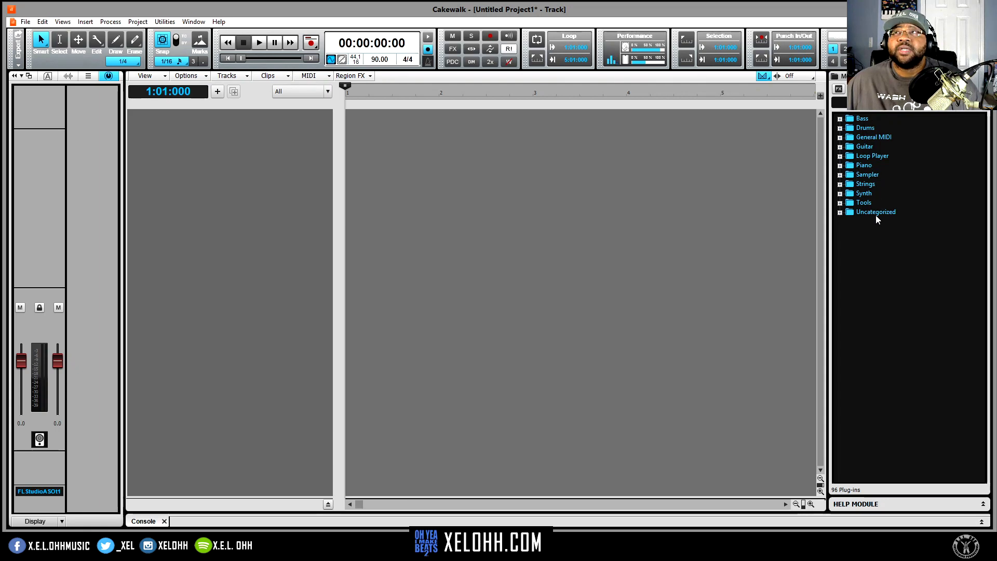
- Insert MPC Beats from the Uncategorized plug-ins as a simple instrument track with MIDI output enabled, and open its plug-in window
left_click(839, 212)
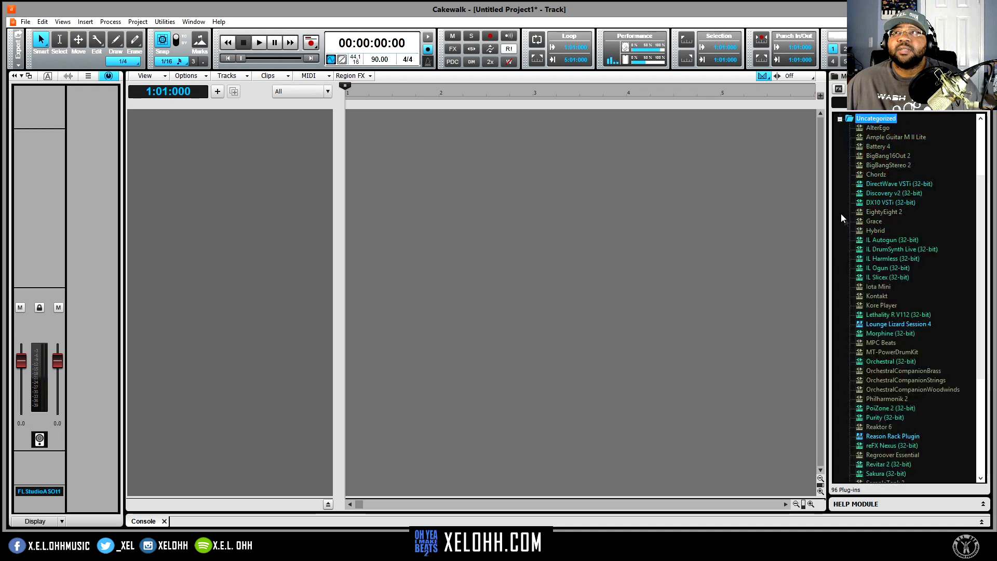
left_click(880, 342)
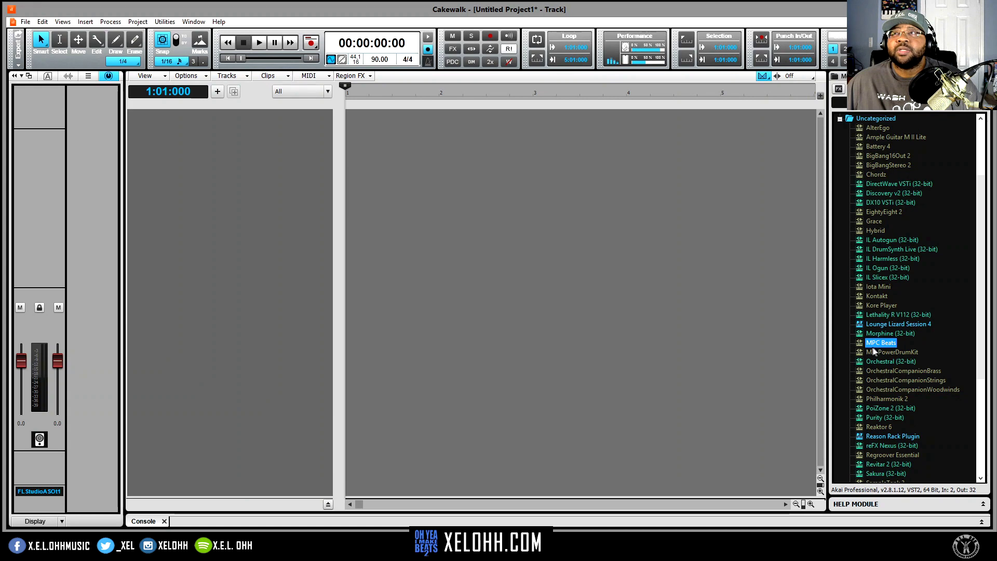
left_click_drag(877, 345, 488, 262)
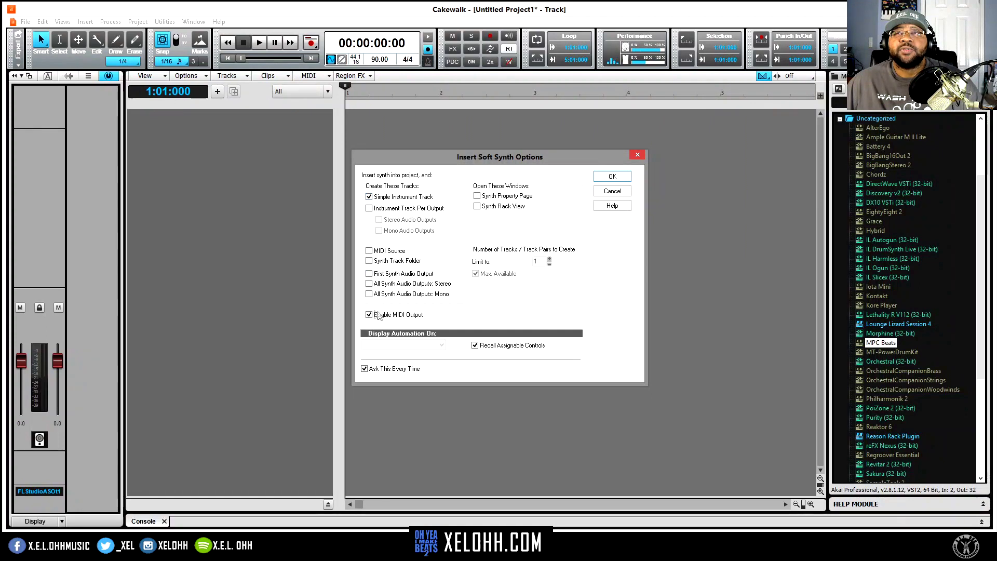
left_click(613, 176)
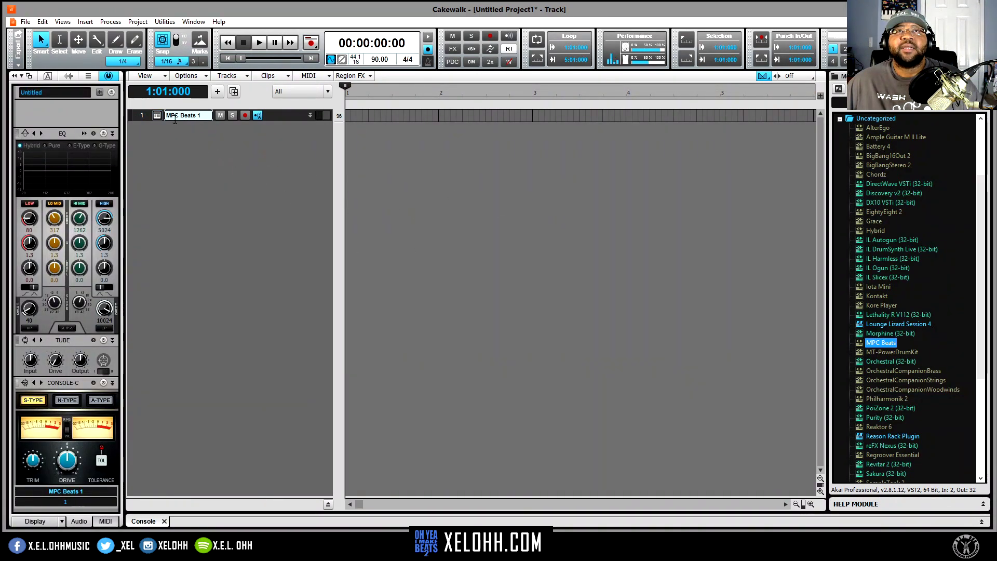
left_click(157, 116)
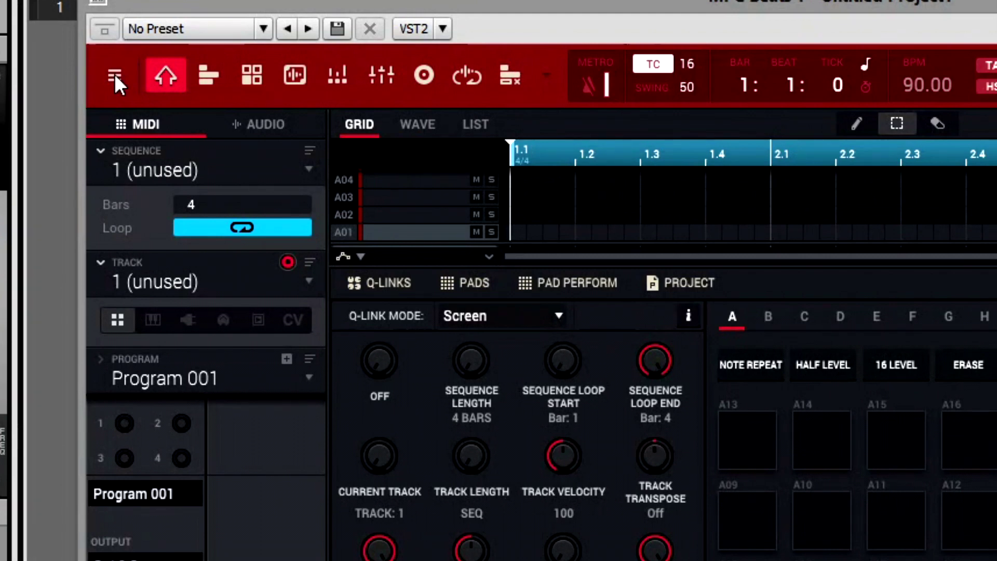
- Complete the MPC Beats startup wizard with the Akai MPK Mini mkII MIDI map and the Advanced workspace
left_click(114, 74)
mouse_move(140, 205)
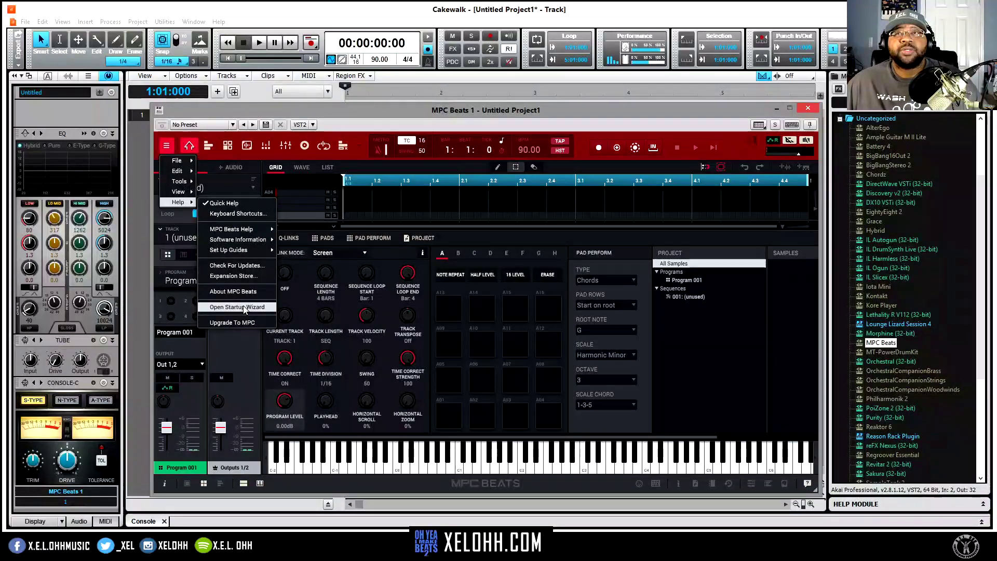
left_click(237, 307)
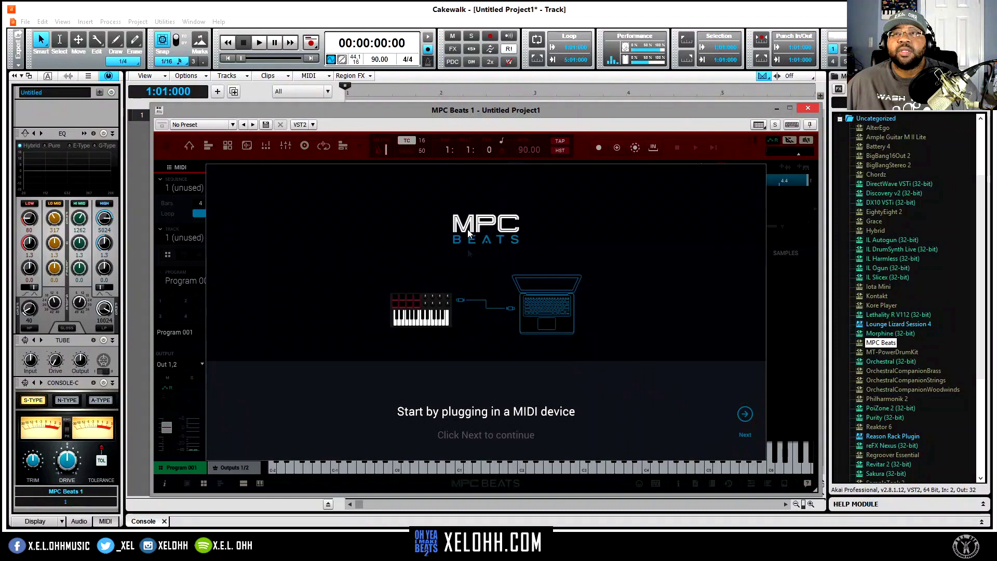
left_click(745, 414)
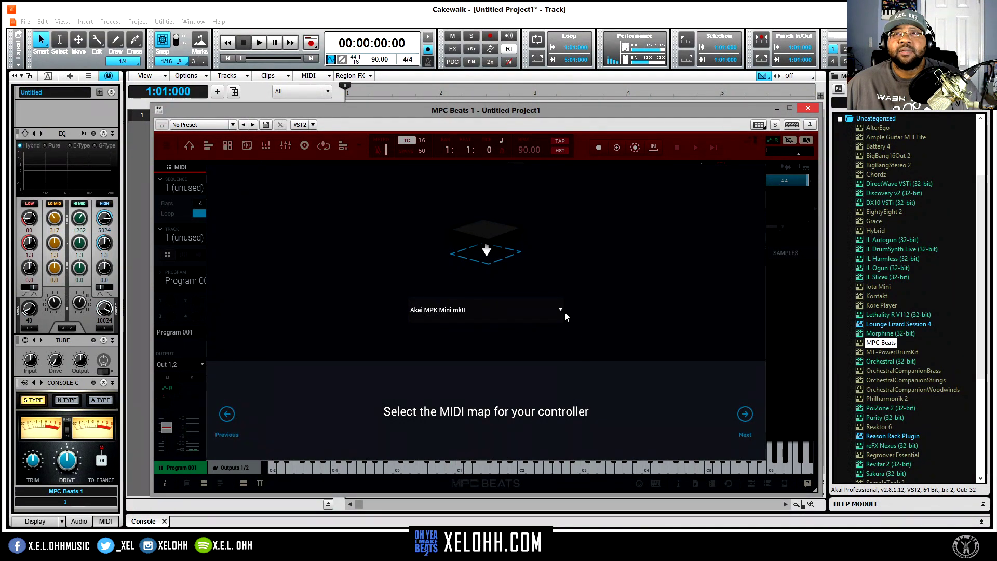
left_click(745, 414)
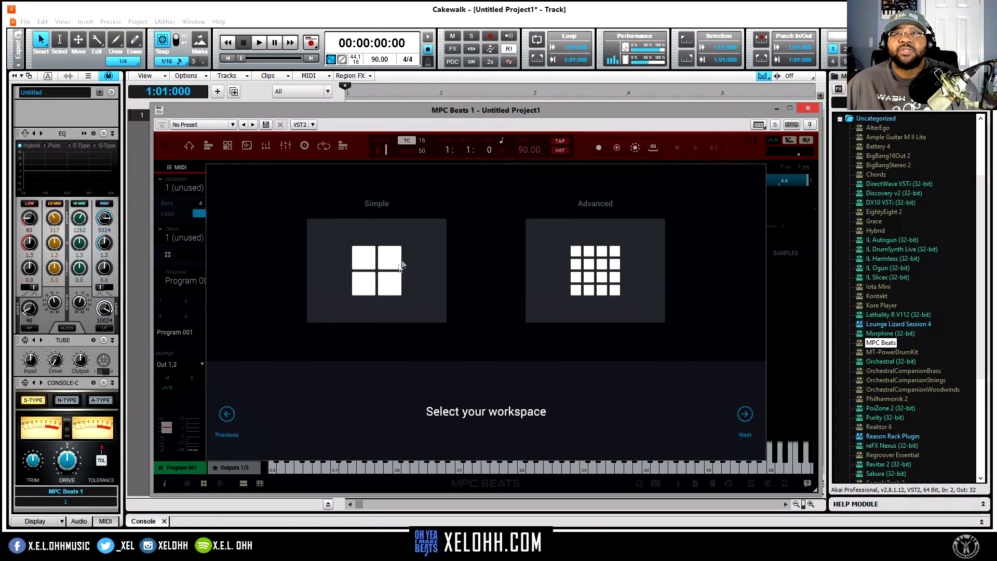
left_click(626, 307)
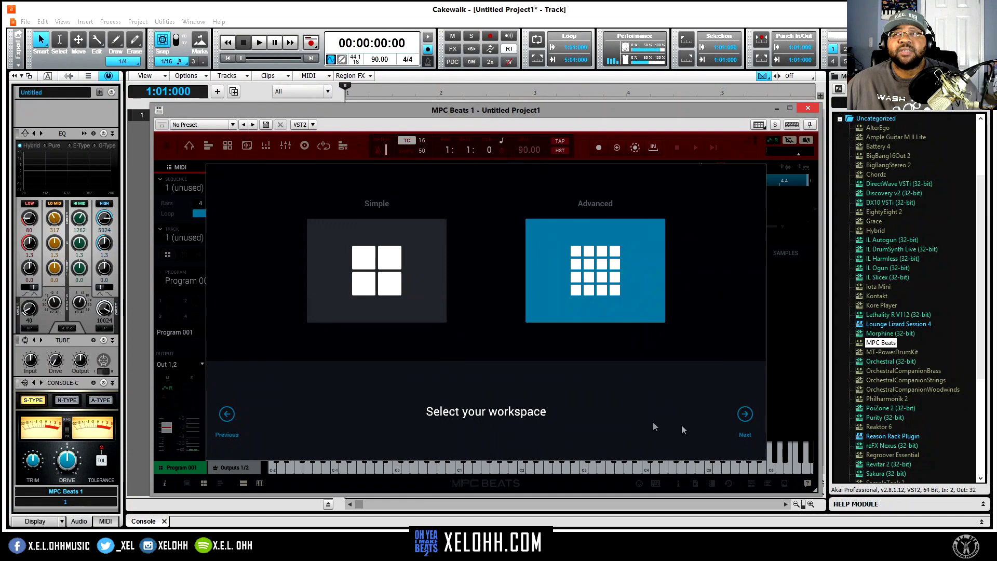
left_click(745, 414)
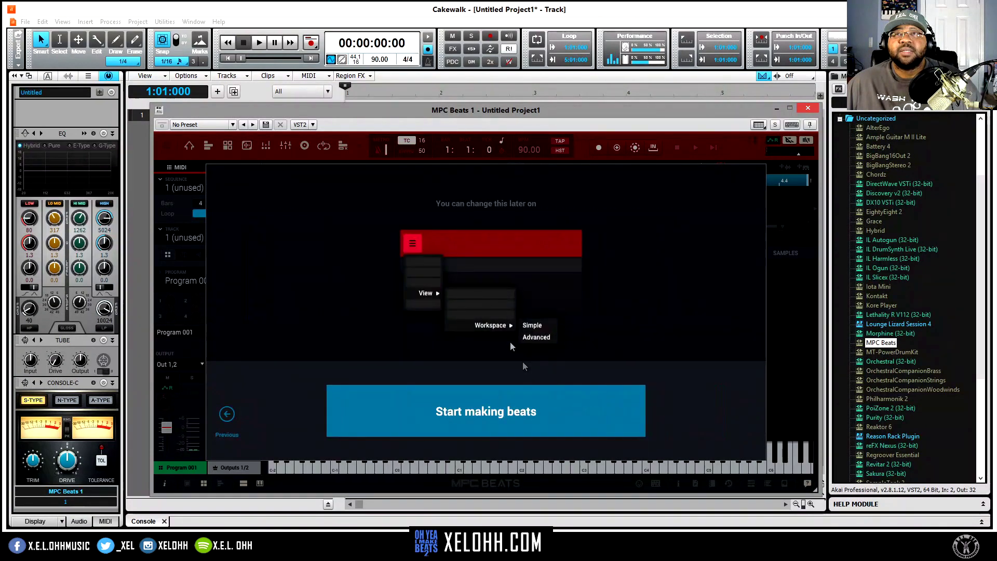
left_click(474, 418)
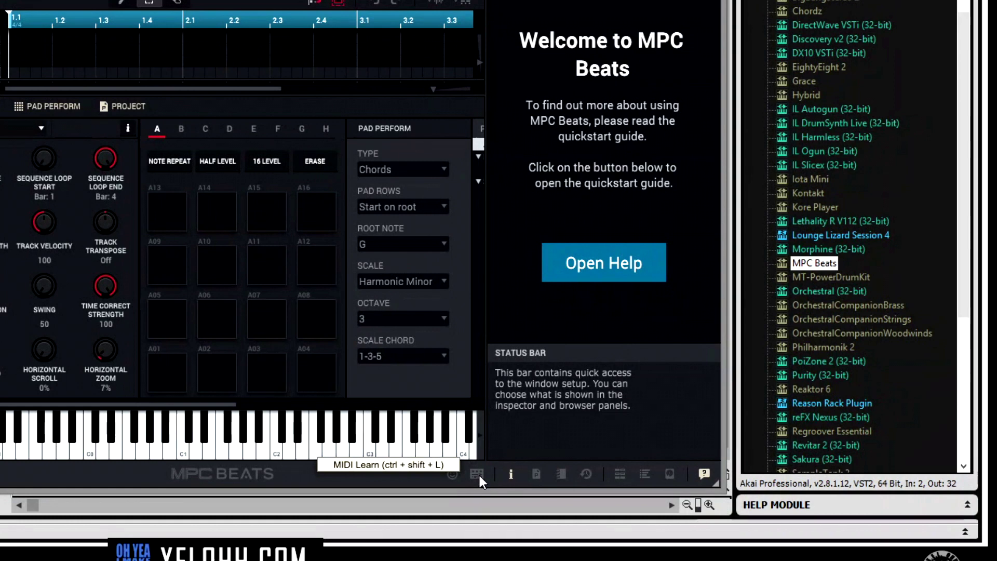
- Examine the MIDI Learn settings and the factory controller maps available in MPC Beats
left_click(478, 472)
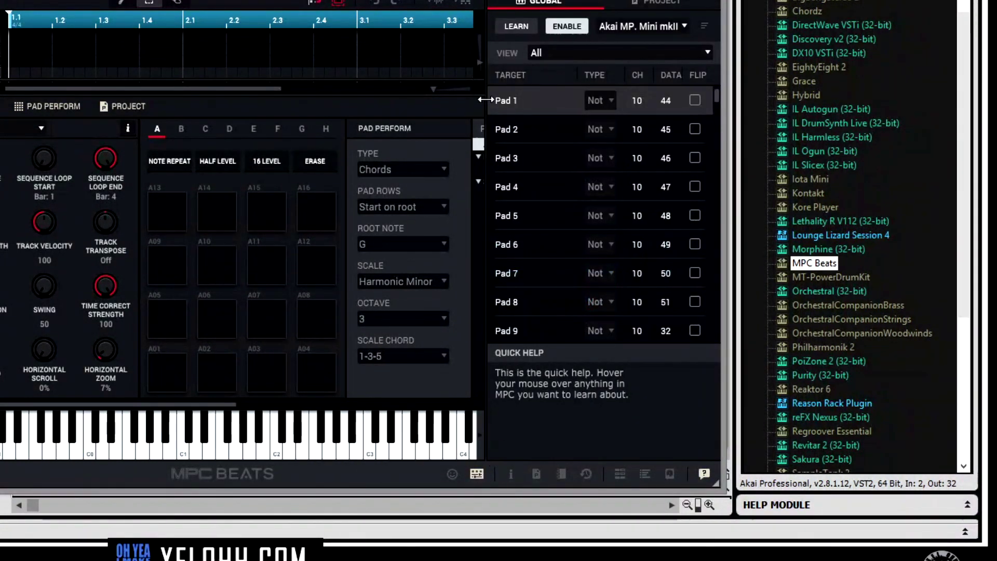
left_click(686, 26)
mouse_move(681, 48)
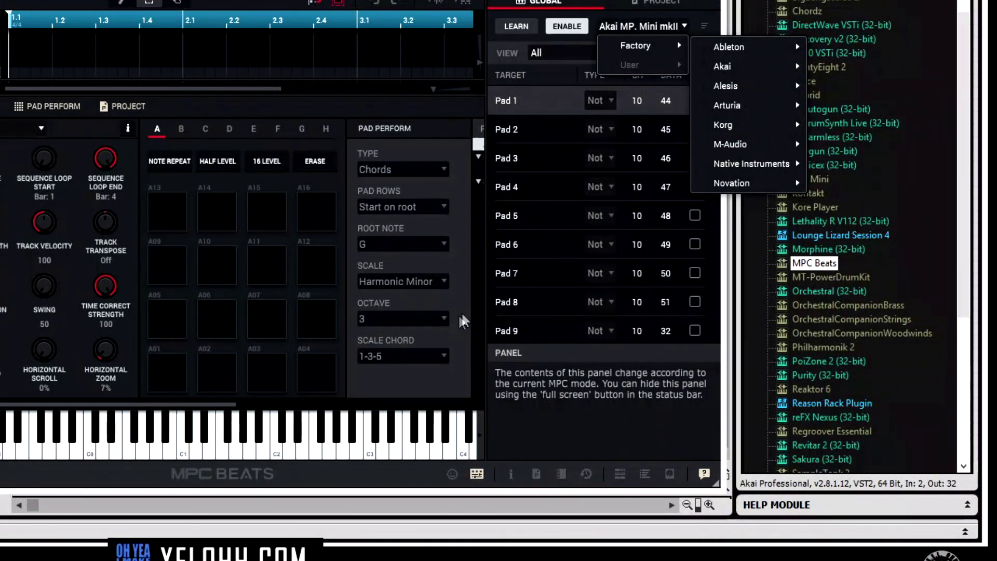
left_click(486, 303)
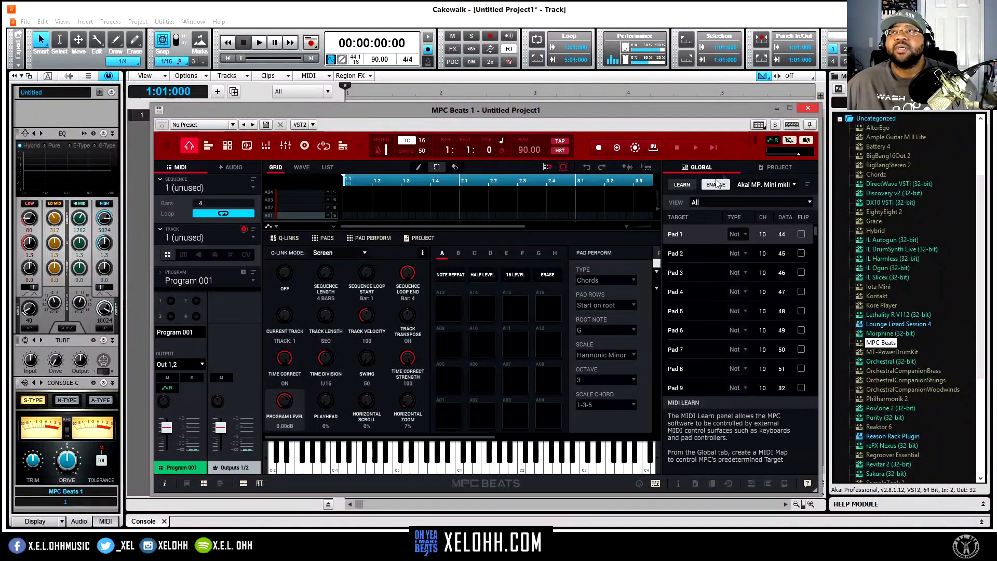
- Filter the media browser's third expansion to Kit programs in the BoomBap genre and load BoomBap-Kit-Remberin JD 91
left_click(751, 485)
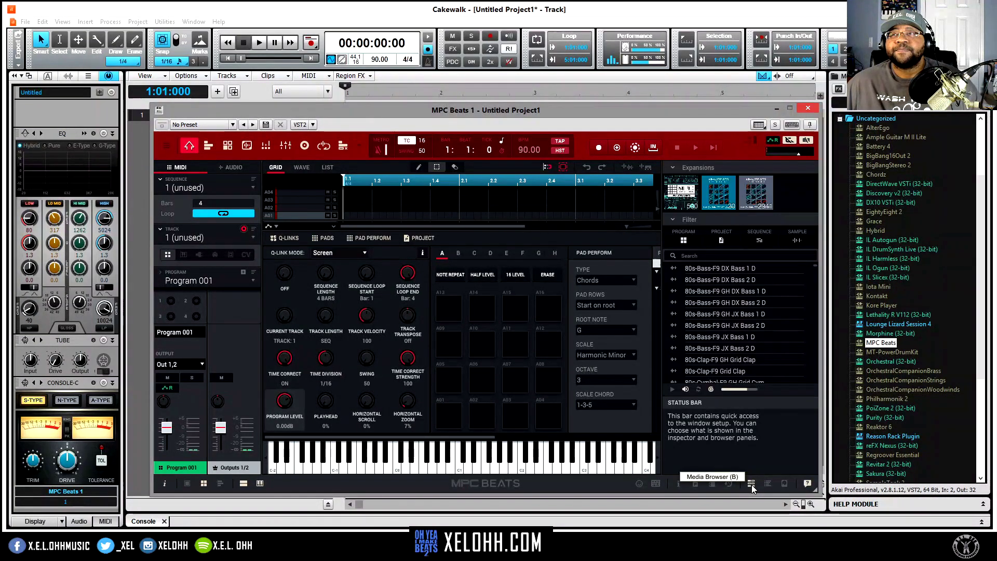
left_click(681, 193)
left_click(685, 239)
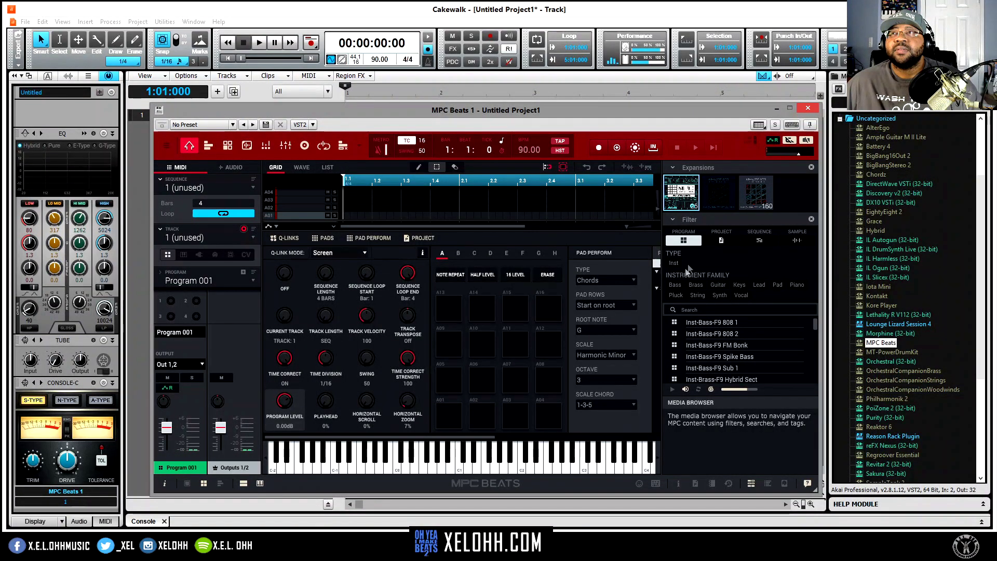
left_click(763, 191)
left_click(671, 263)
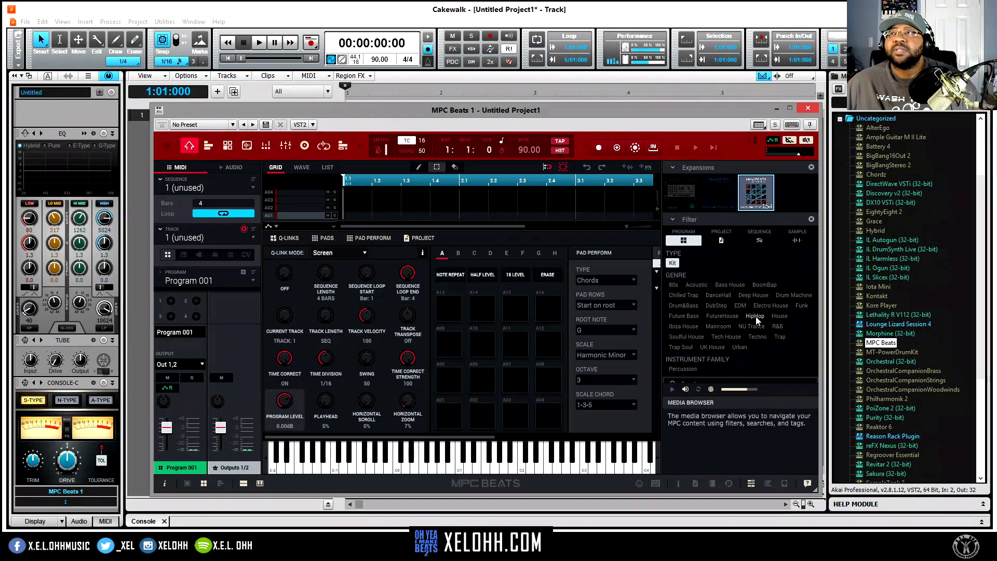
left_click(762, 285)
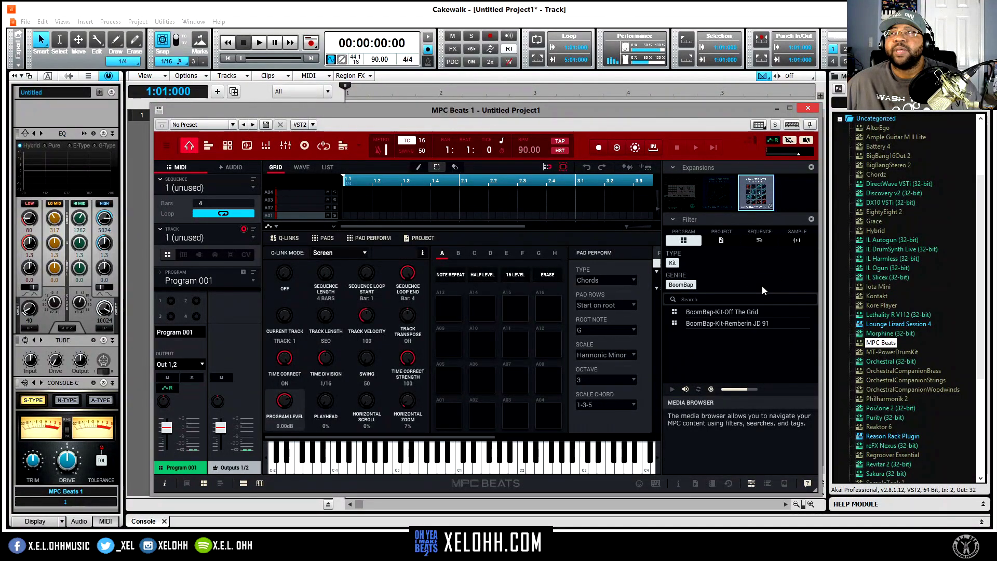
left_click(712, 325)
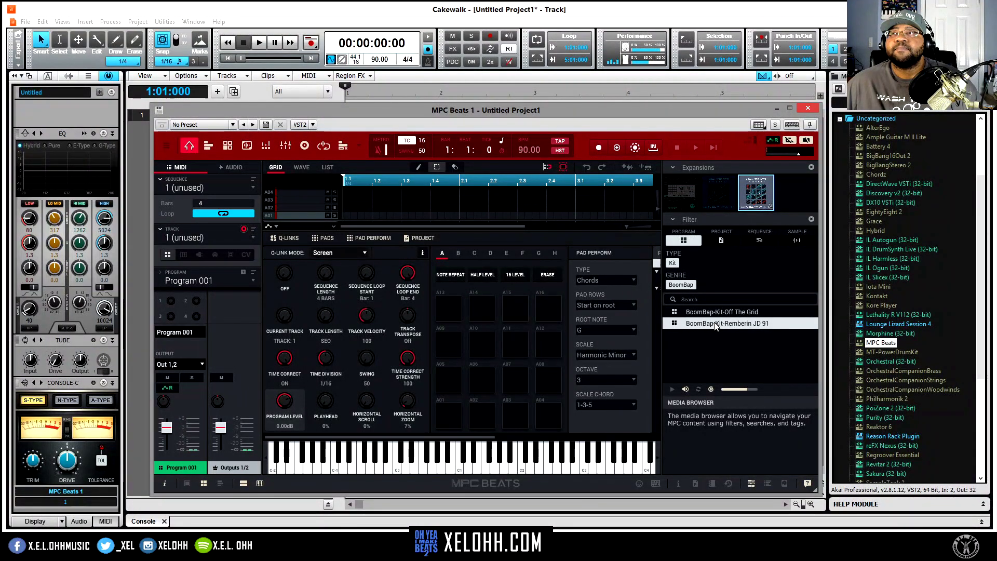
double_click(716, 324)
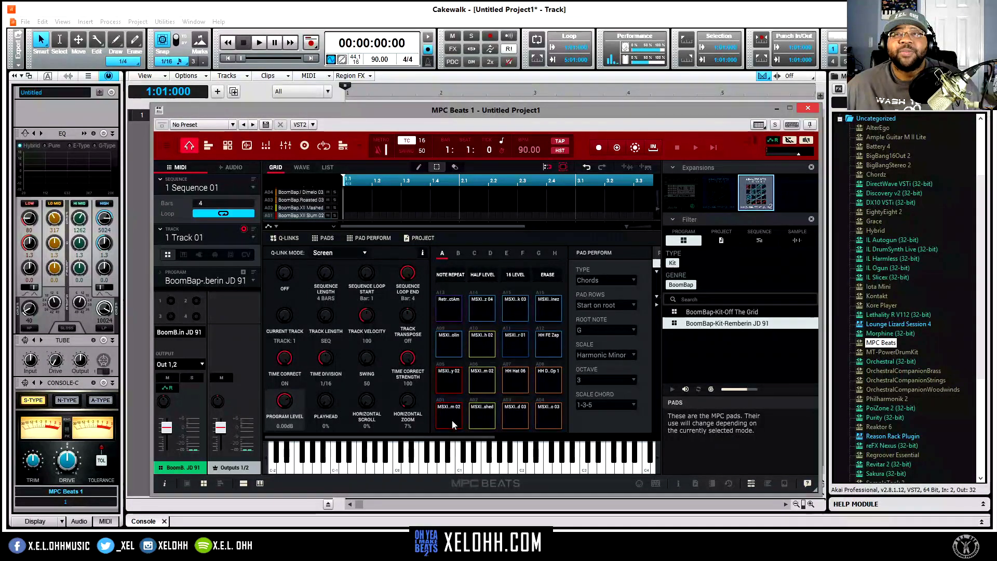
- Audition several drum sounds of the loaded kit on the bank A pads
left_click(483, 416)
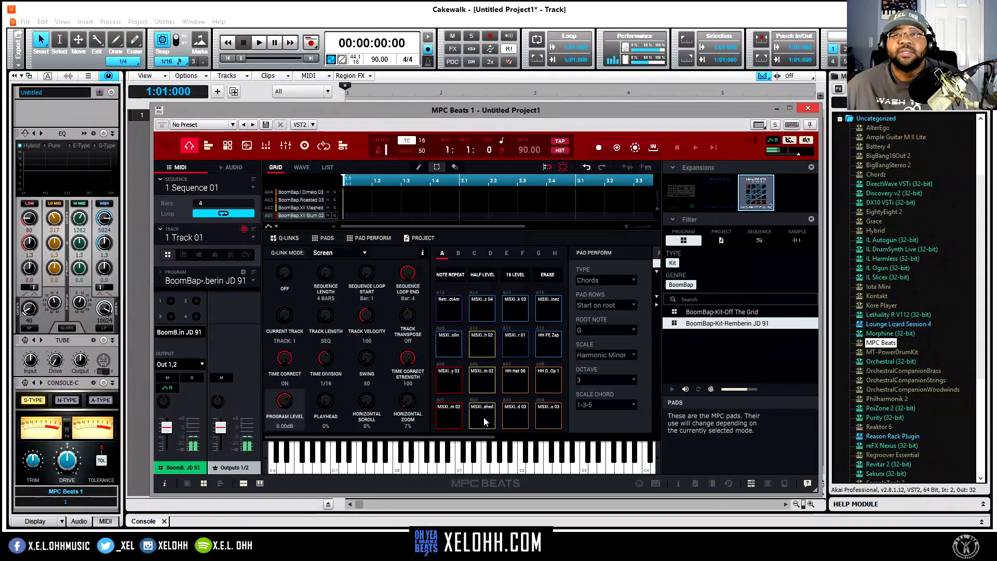
left_click(517, 424)
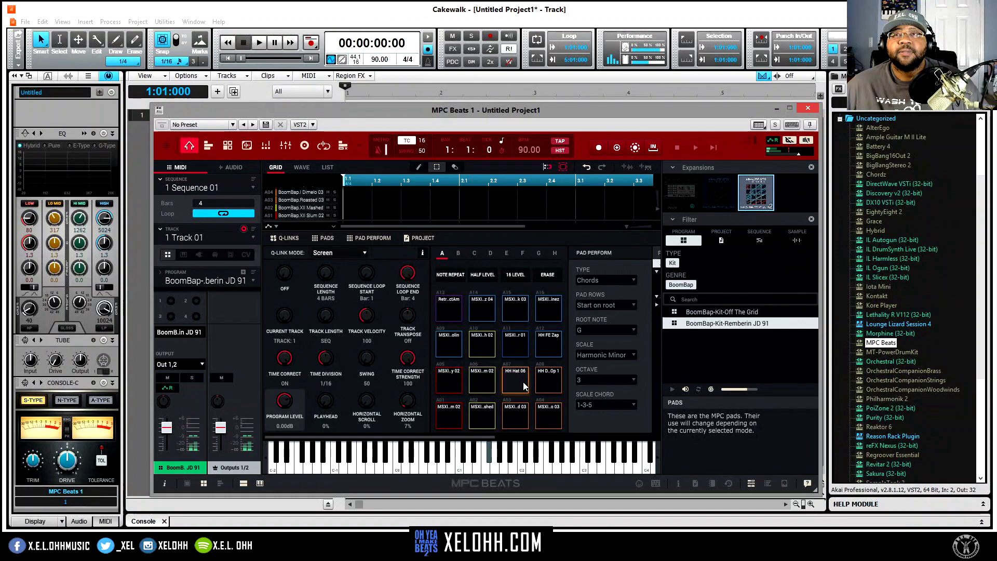
left_click(460, 378)
left_click(448, 344)
left_click(516, 345)
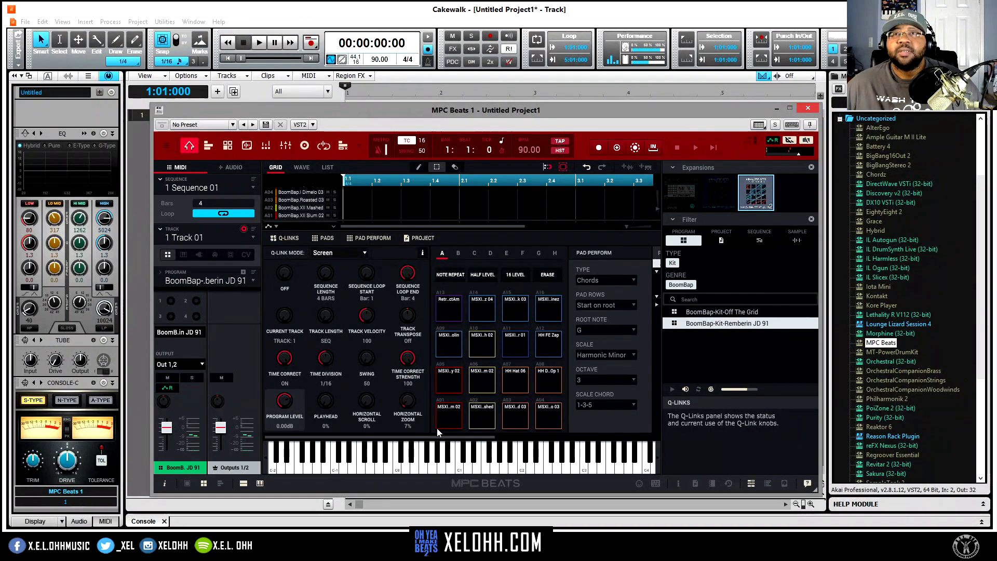
left_click(517, 415)
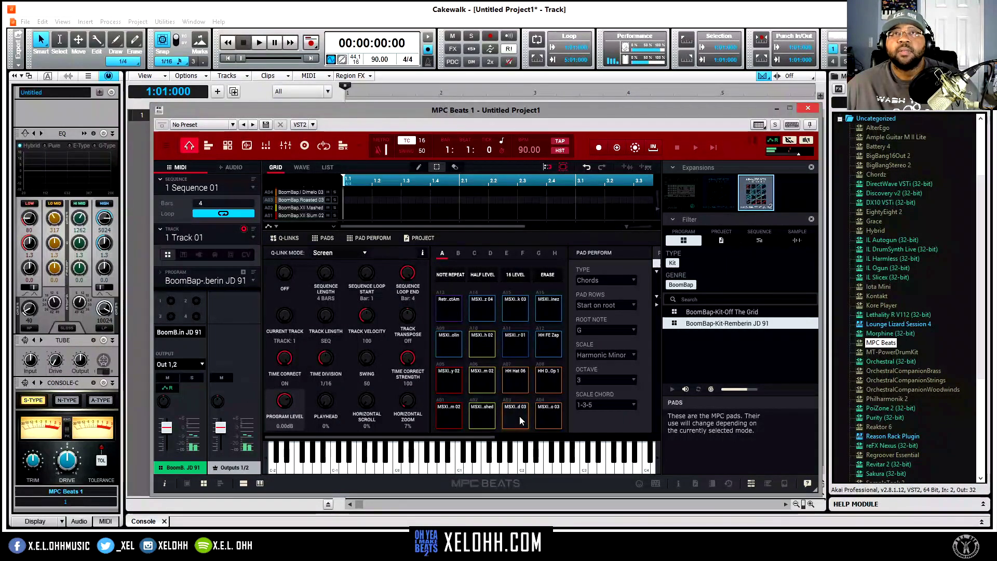
left_click(519, 415)
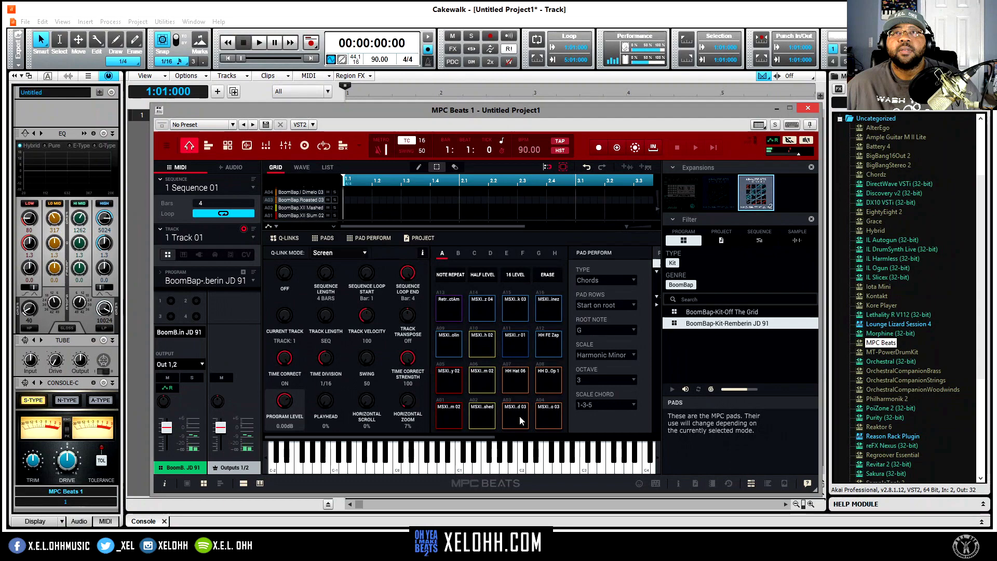
- Turn on Note Repeat, set the time division to 1/8, and audition repeated hits on pad A03
left_click(519, 415)
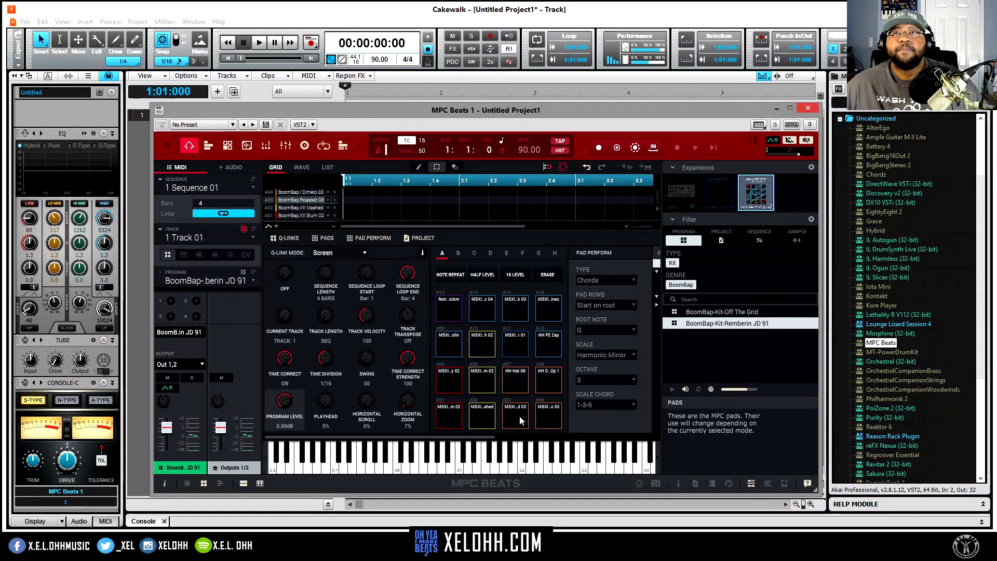
left_click(454, 275)
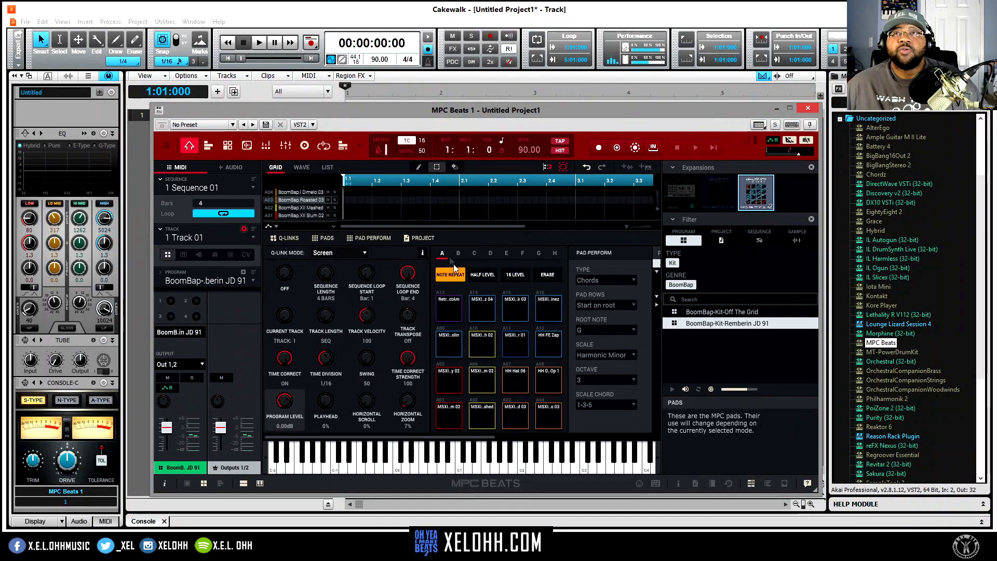
left_click(514, 415)
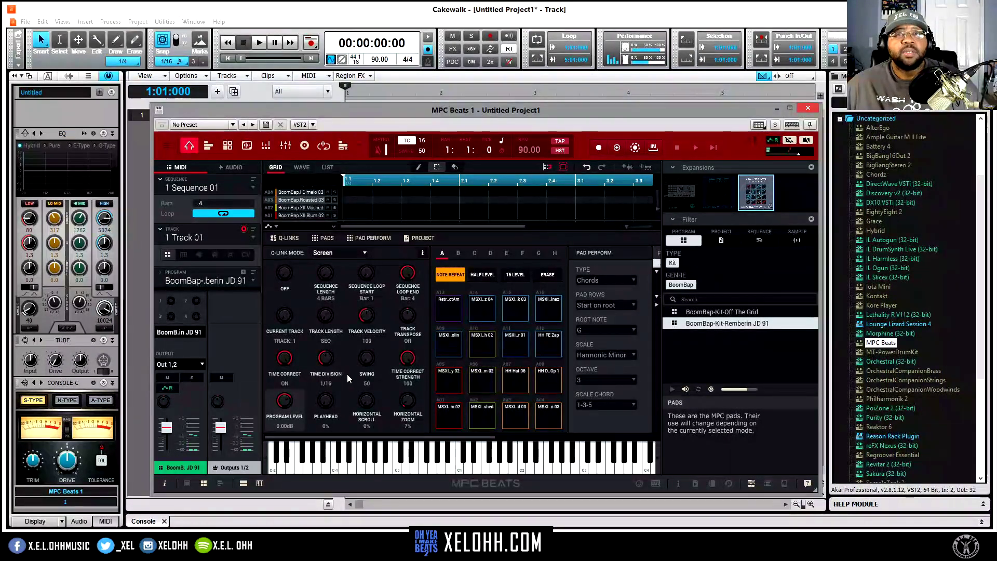
left_click_drag(322, 362, 322, 374)
left_click(521, 412)
left_click(516, 419)
left_click(515, 418)
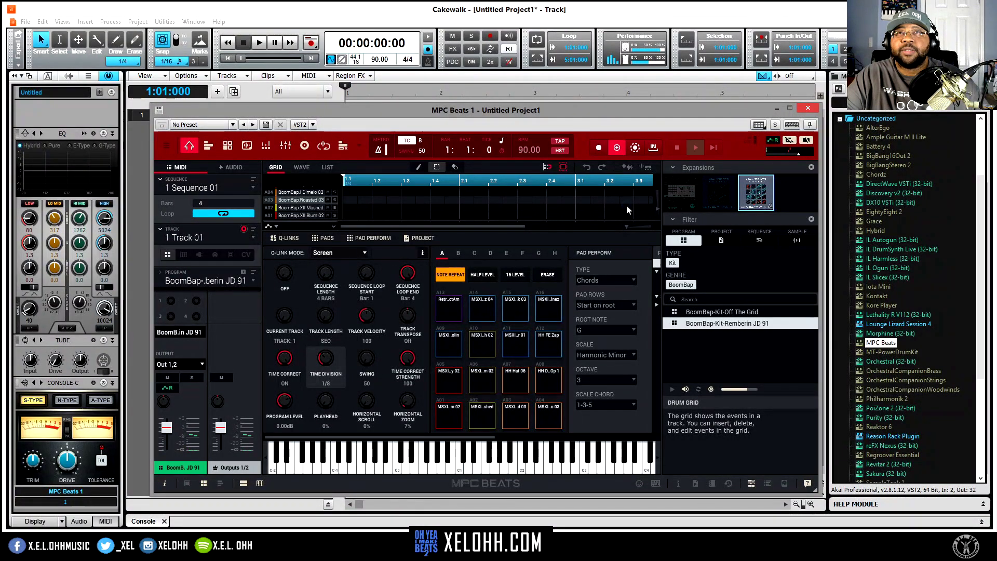
- Record a hi-hat pattern on Track 01 from pad A03 with 1/8 and 1/16 note repeats, and turn Note Repeat off
key("space")
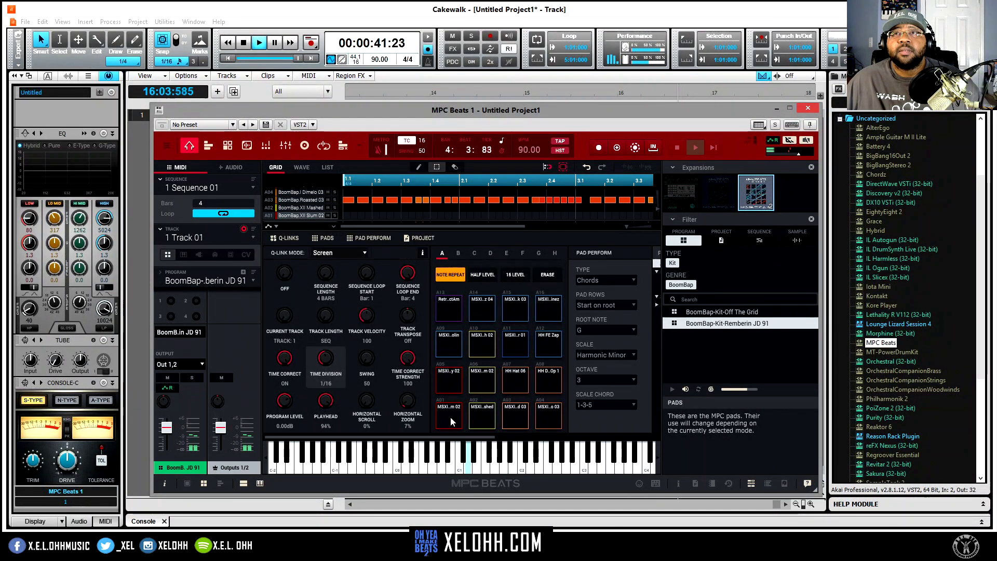
left_click(450, 275)
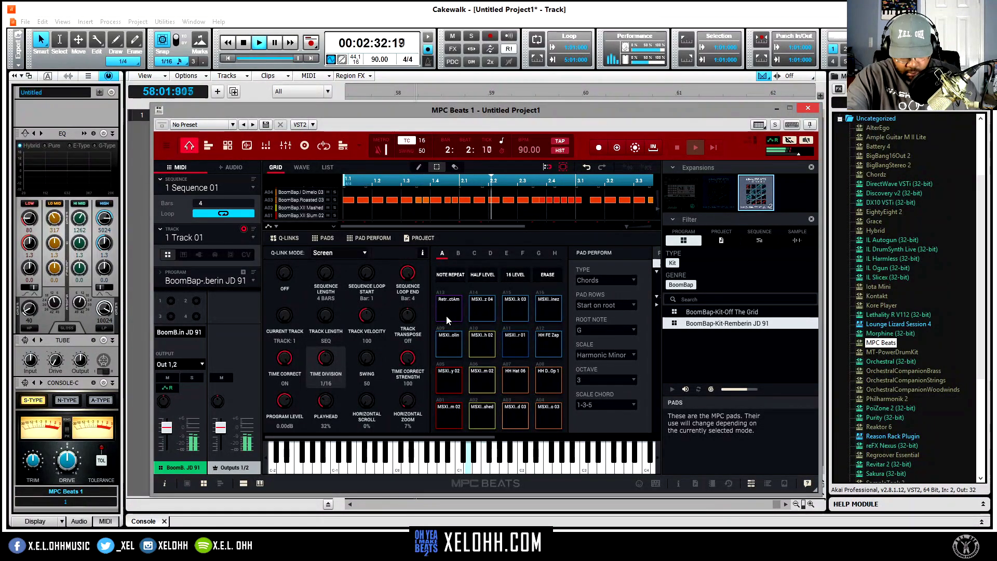
key("space")
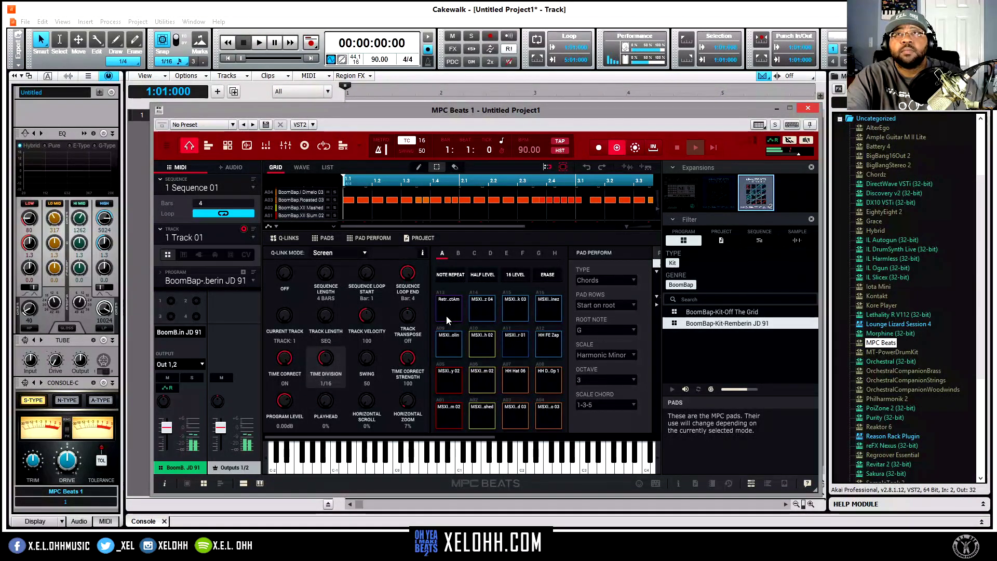
- Overdub kick and snare hits onto Track 01 over the hi-hat pattern and stop the transport
key("shift+r")
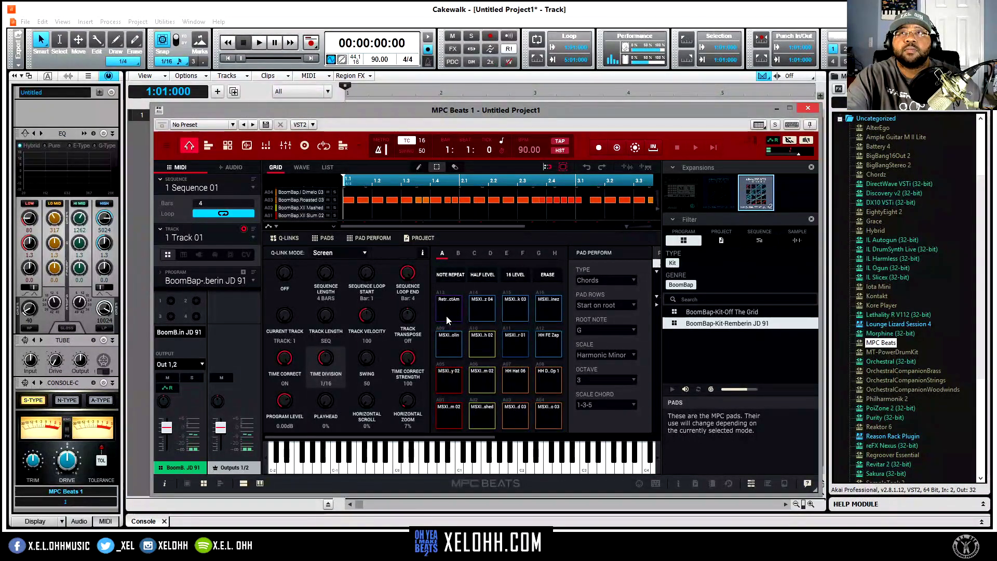
key("space")
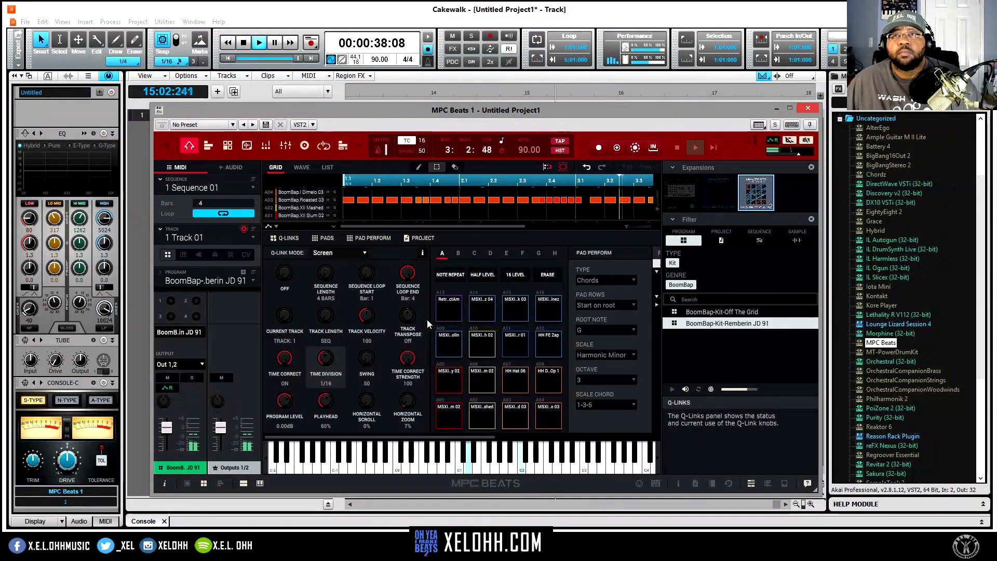
key("space")
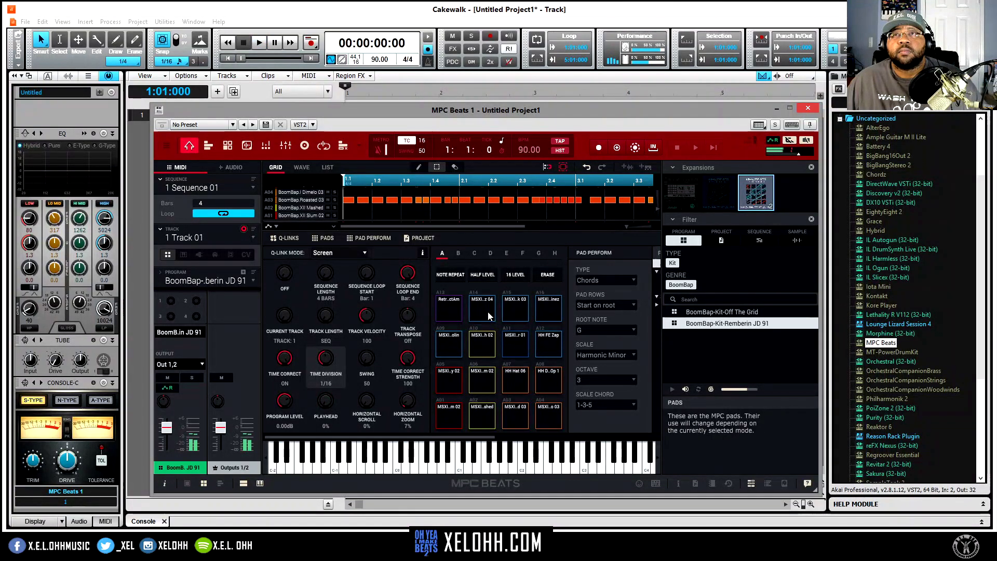
- Audition the sounds on pads A11 and A09 of the loaded kit
left_click(511, 342)
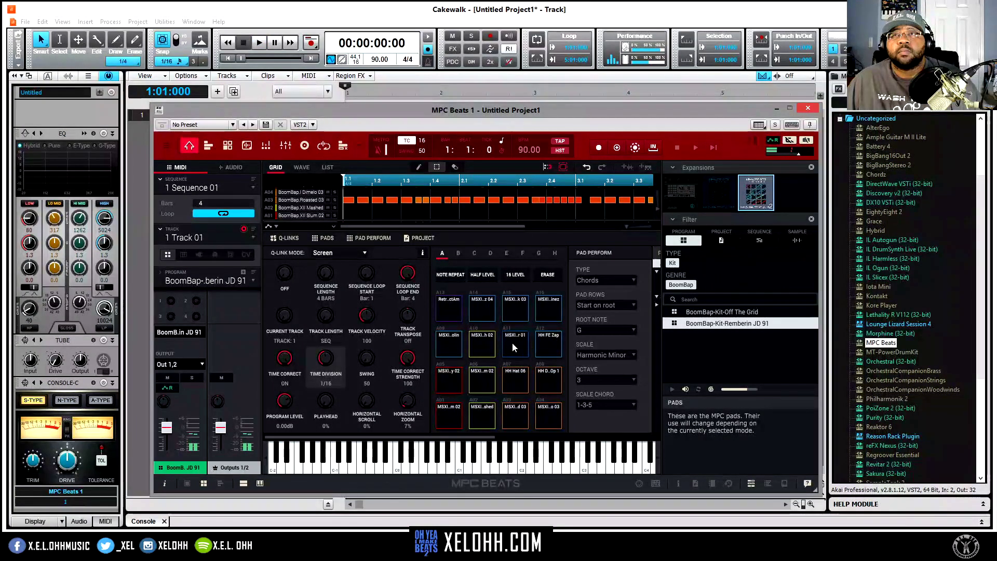
left_click(448, 351)
left_click(448, 351)
left_click(447, 351)
left_click(447, 351)
left_click(447, 351)
left_click(448, 351)
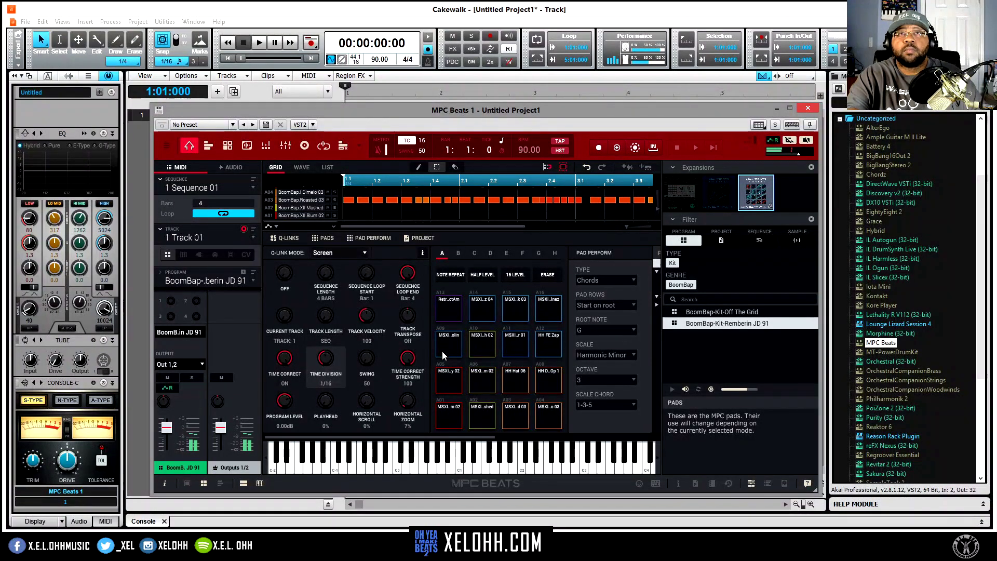
- Run the four-bar sequence from the start and stop the transport
key("space")
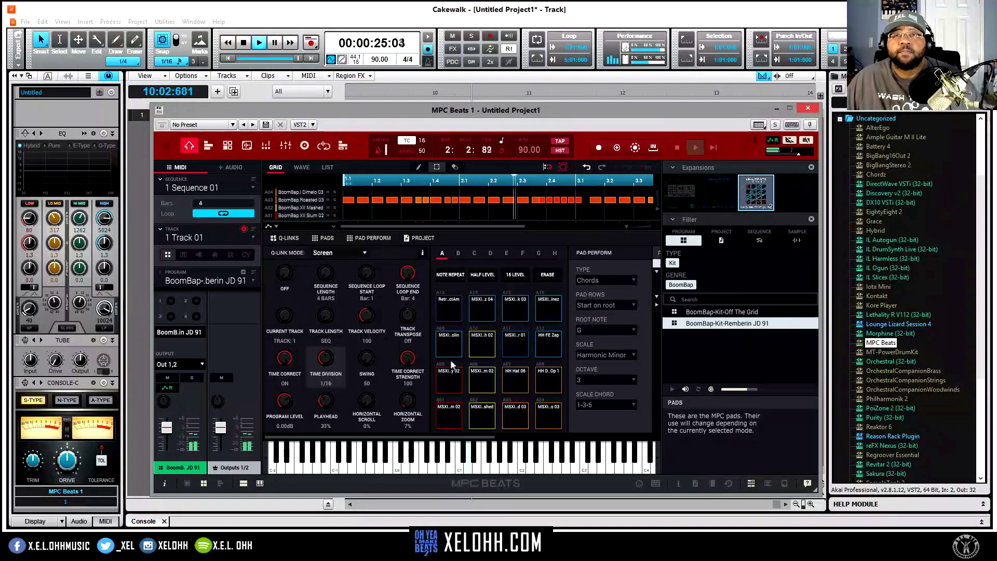
key("space")
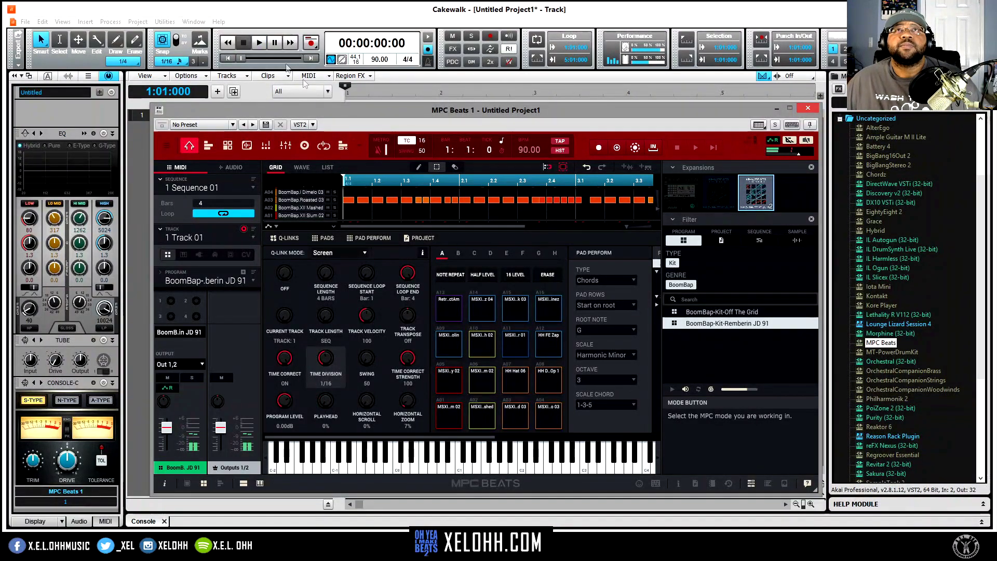
left_click(246, 50)
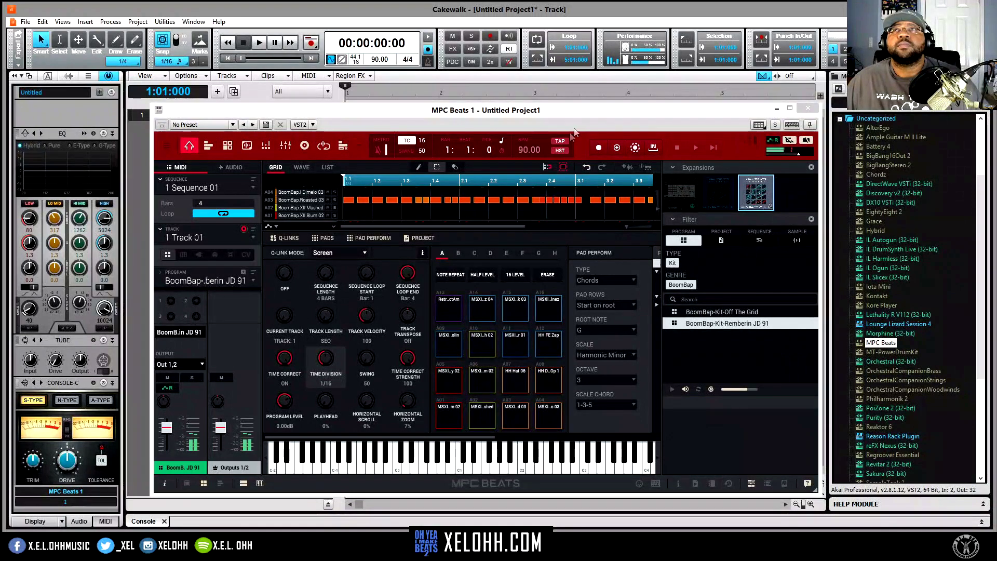
left_click(606, 111)
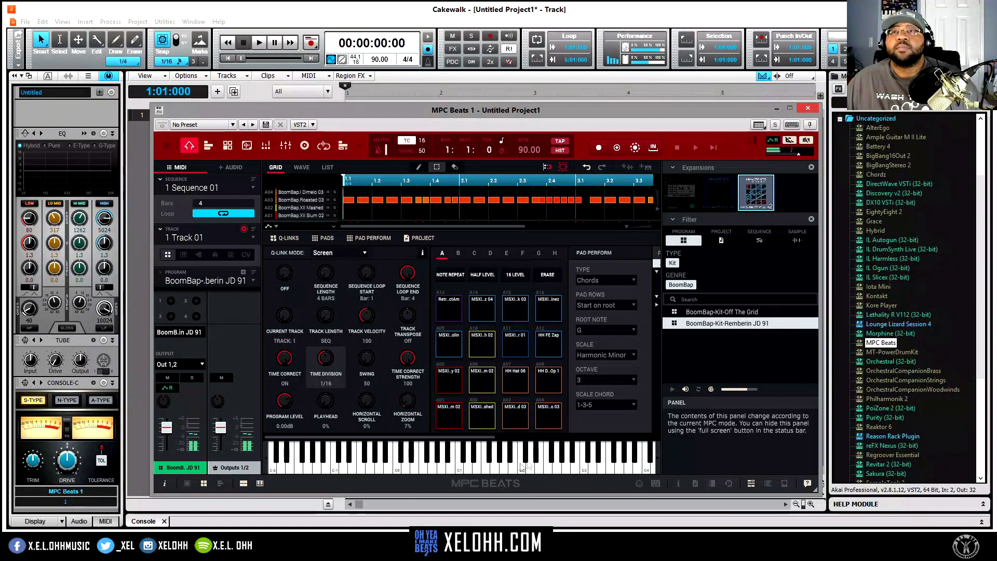
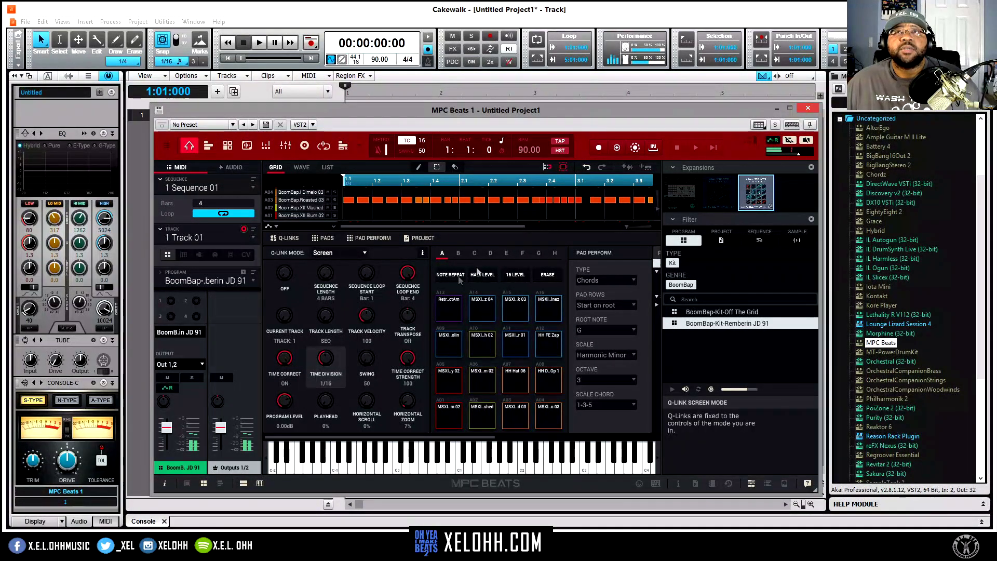
- Examine the export formats and the Audio Mixdown settings, closing them without exporting
left_click(167, 148)
mouse_move(182, 163)
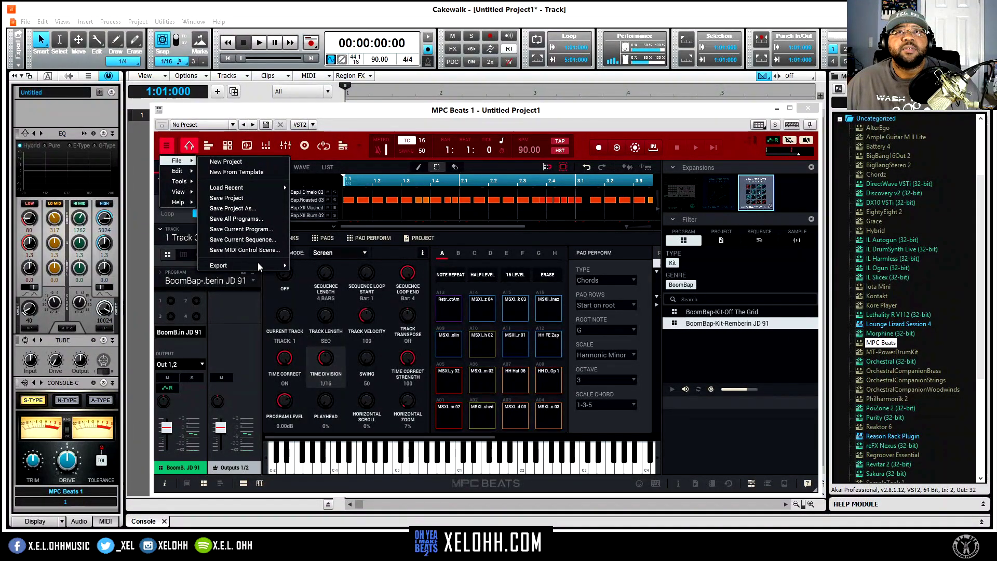
mouse_move(270, 266)
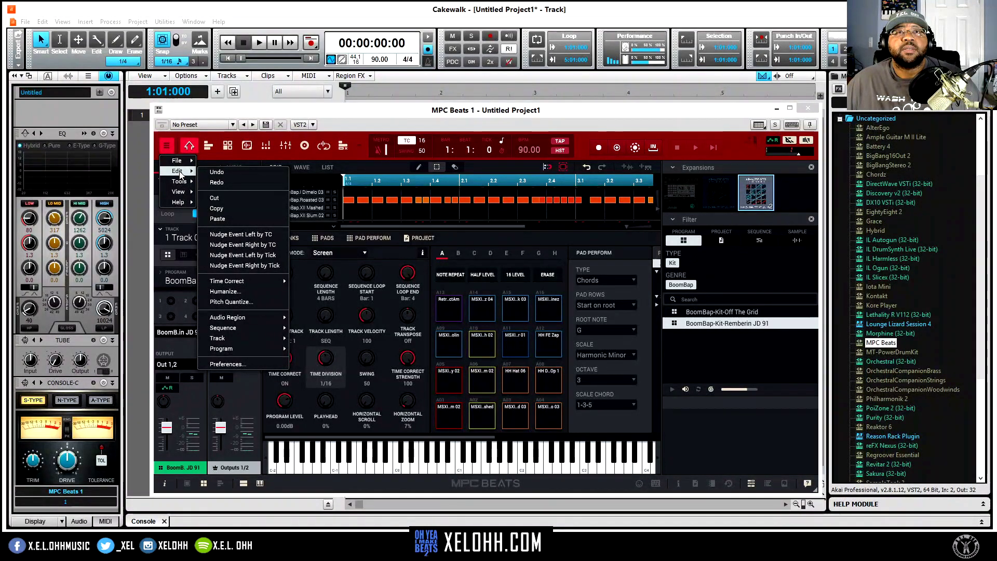
mouse_move(273, 341)
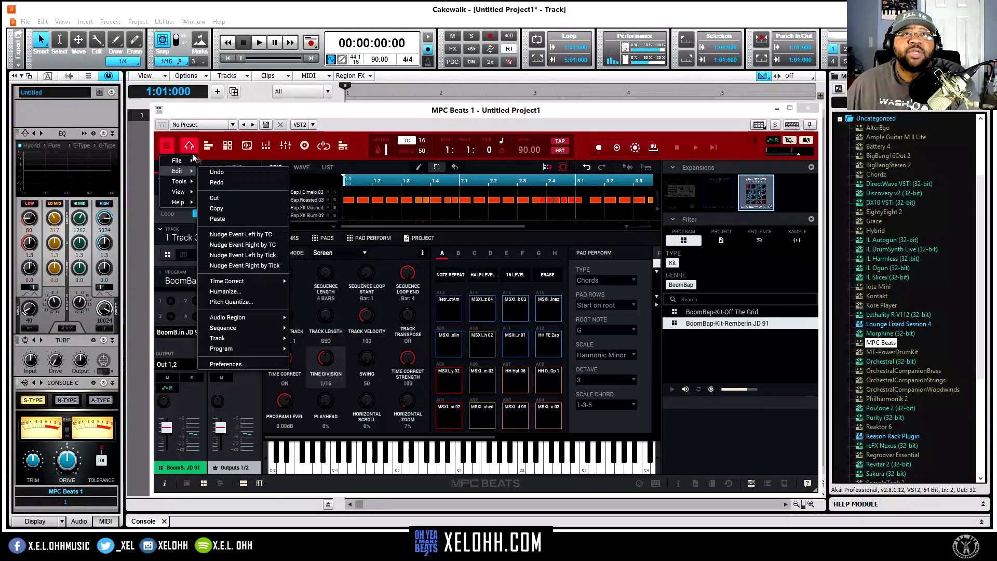
mouse_move(218, 265)
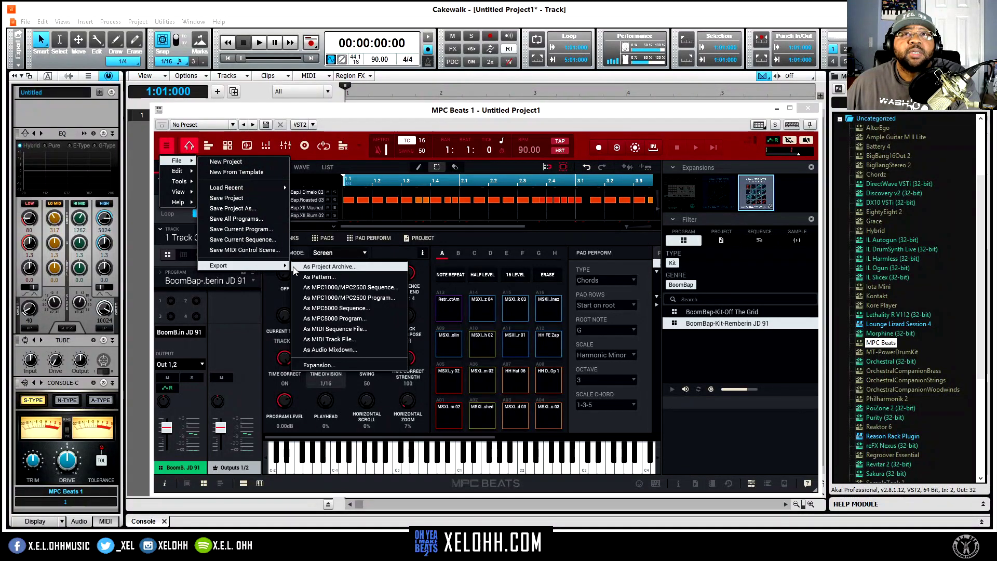
left_click(340, 349)
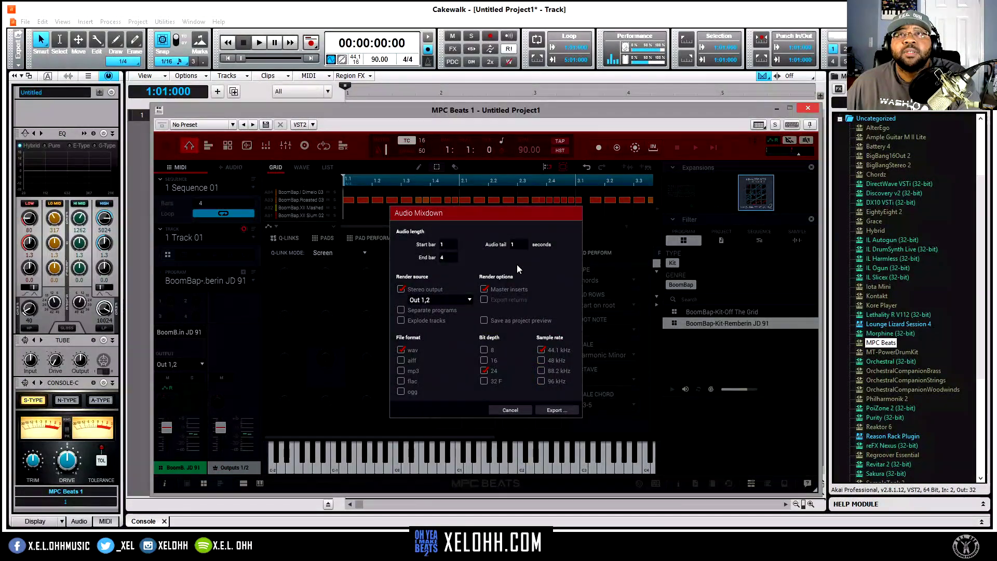
left_click(515, 410)
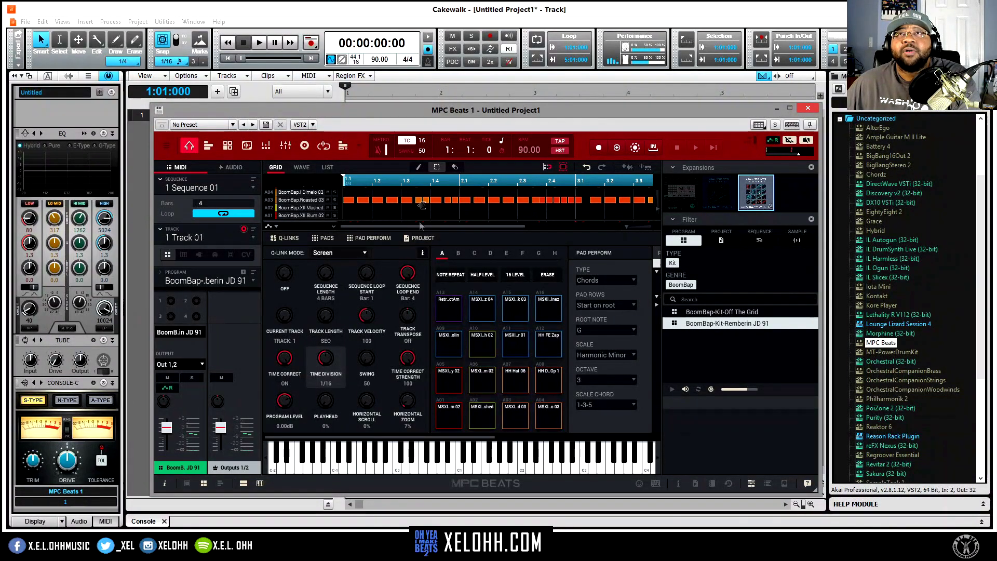
- Explode Track 01 so each drum sound gets its own track
left_click(167, 148)
mouse_move(183, 171)
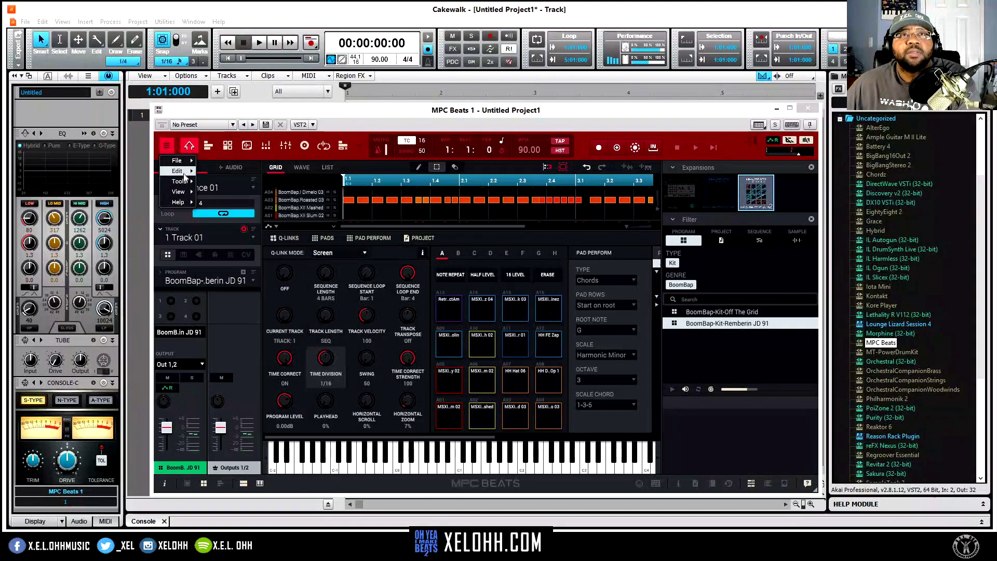
mouse_move(226, 338)
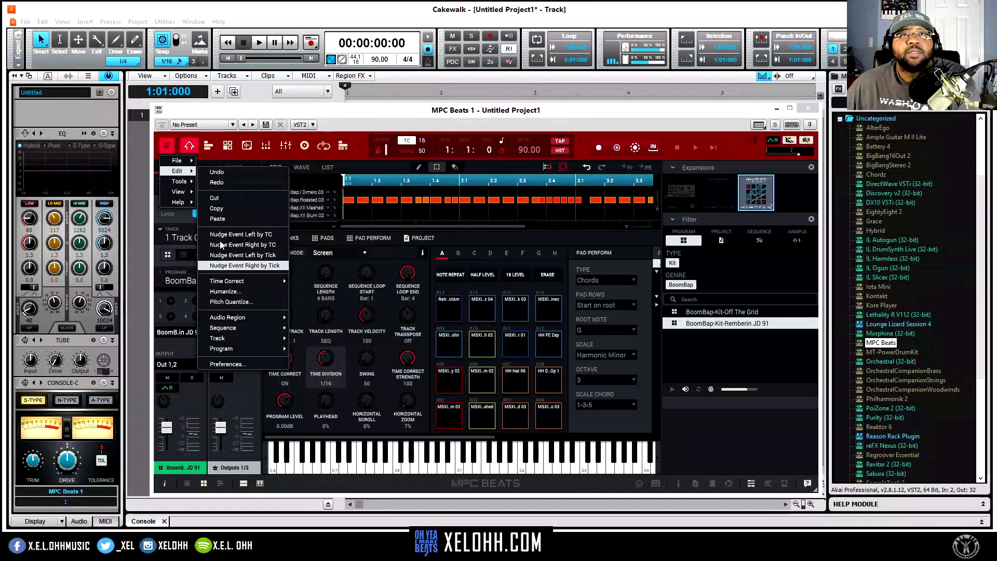
left_click(166, 149)
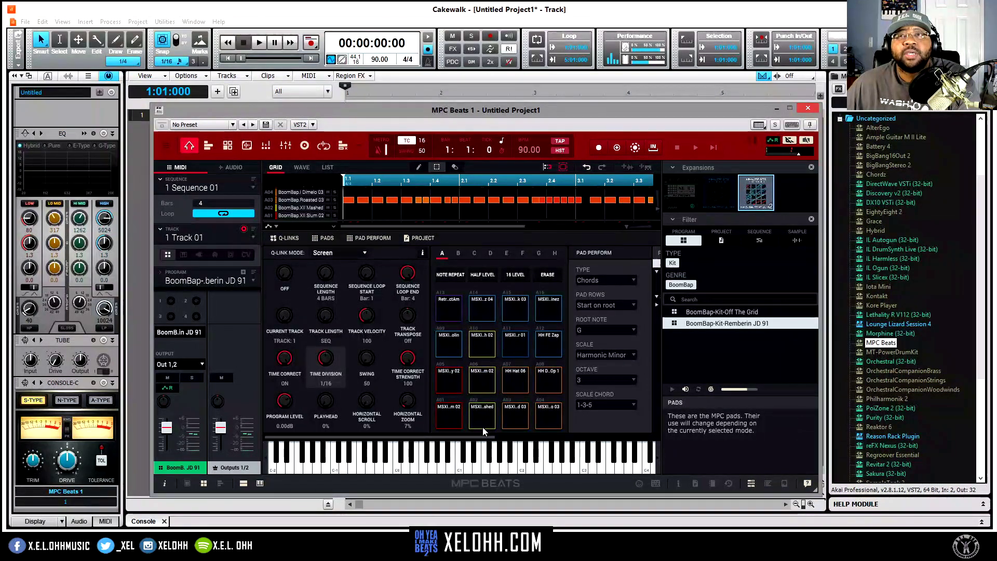
left_click(166, 145)
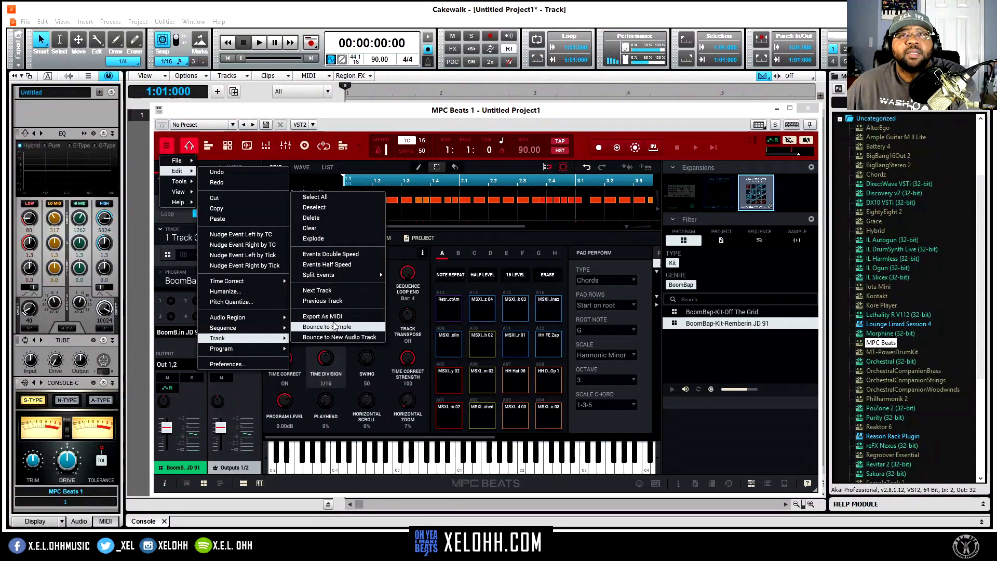
left_click(318, 239)
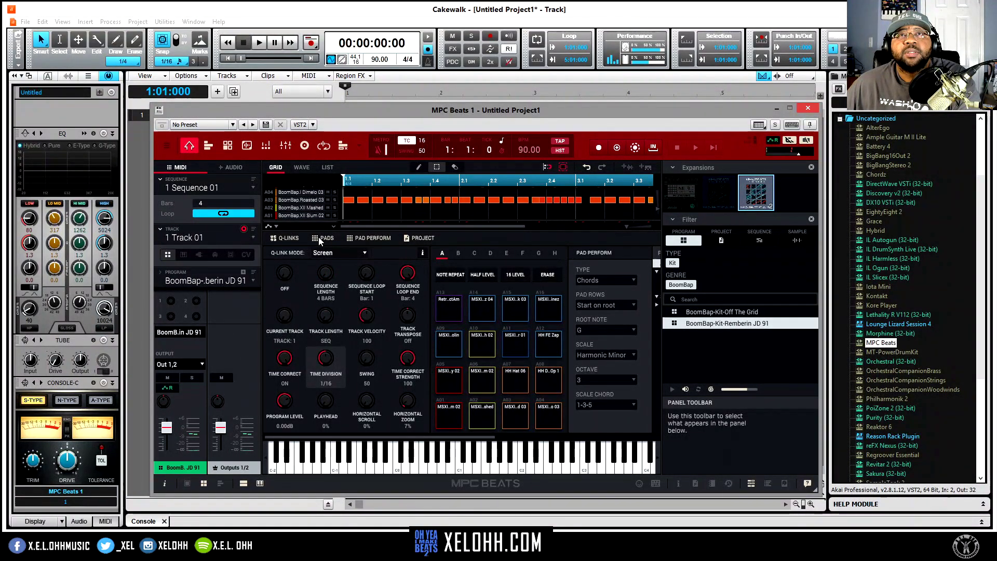
- Inspect the events on exploded tracks 02, 03 and 04 in the grid and return to Track 02
left_click(254, 279)
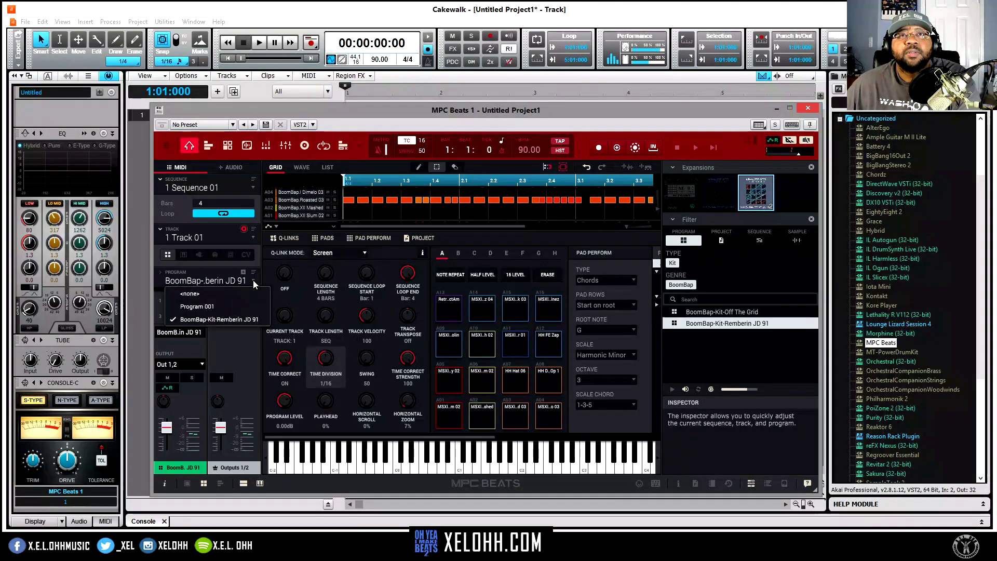
left_click(255, 237)
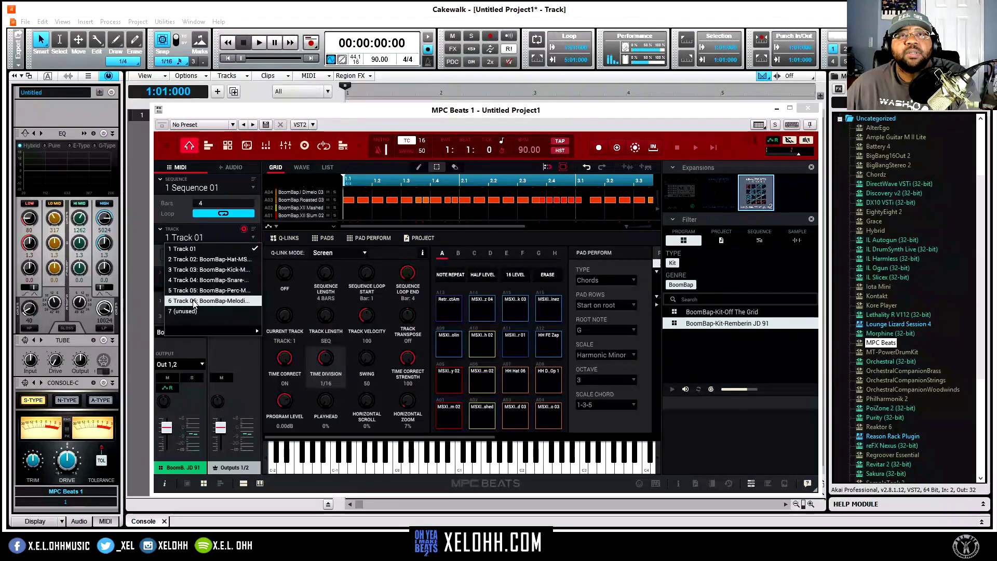
left_click(208, 260)
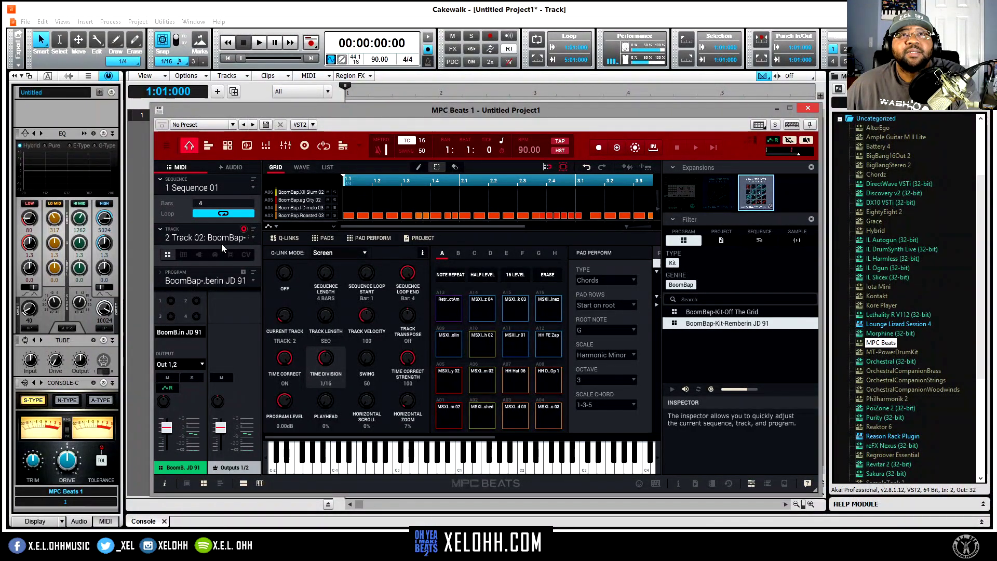
left_click(250, 238)
left_click(228, 270)
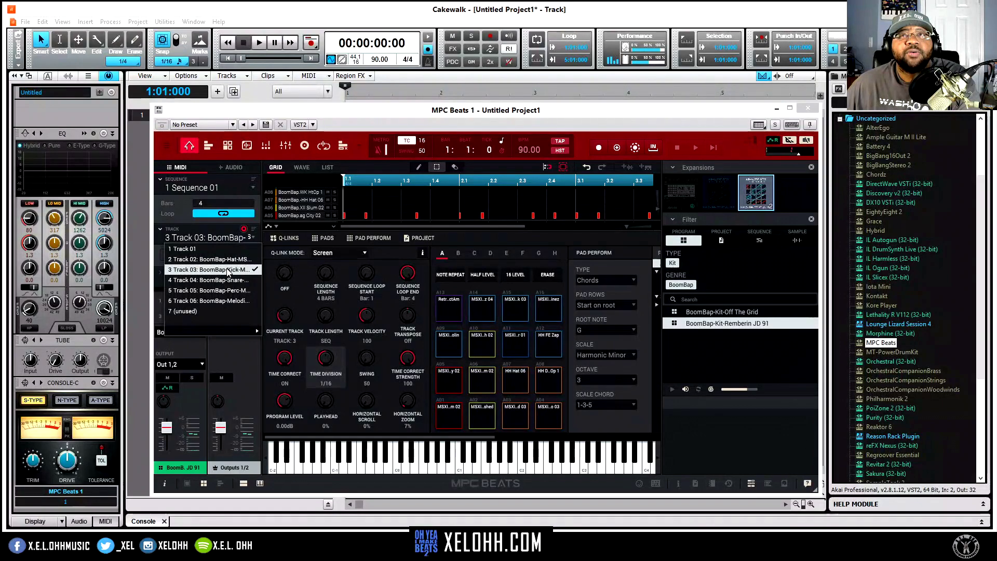
left_click(253, 238)
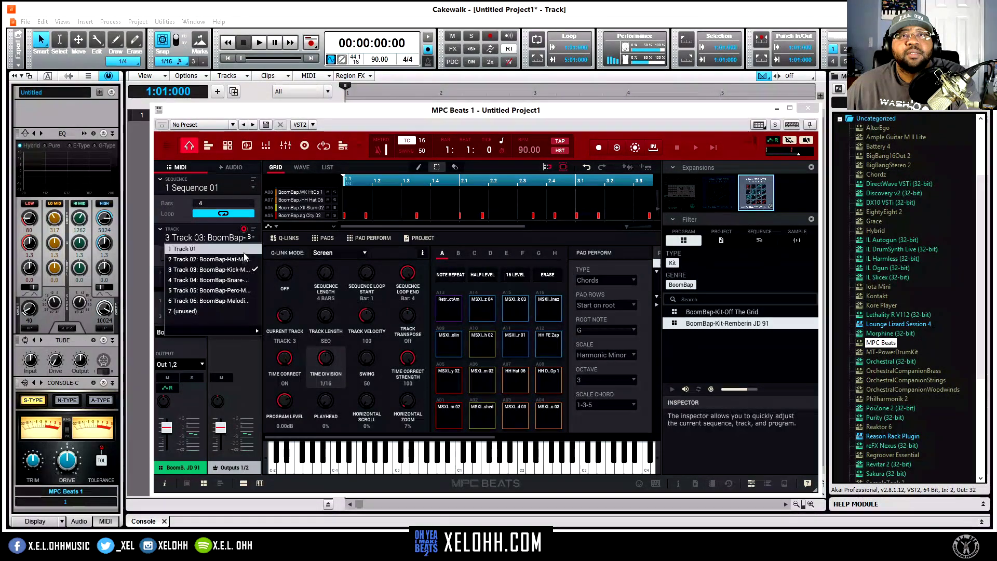
left_click(228, 280)
left_click(251, 239)
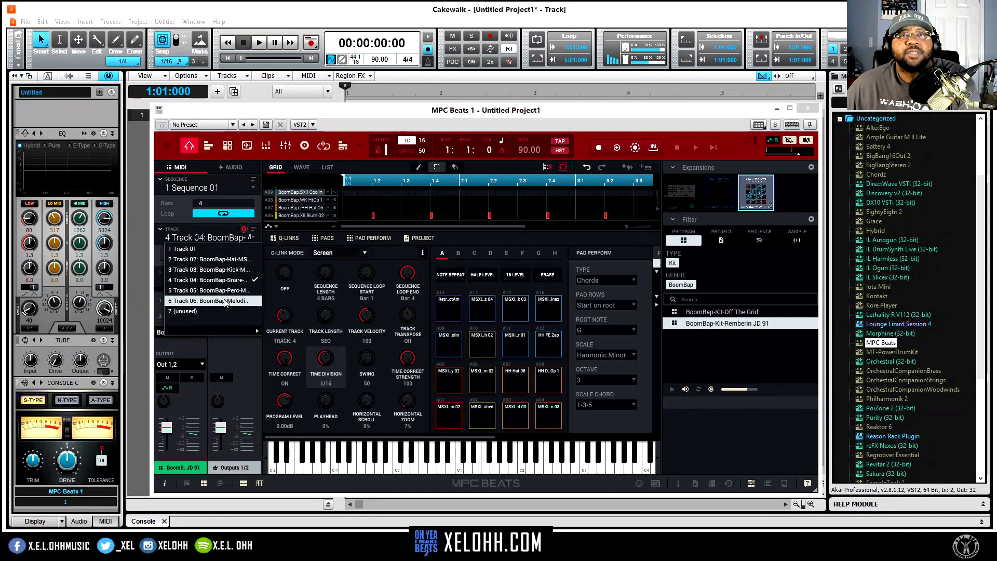
left_click(228, 259)
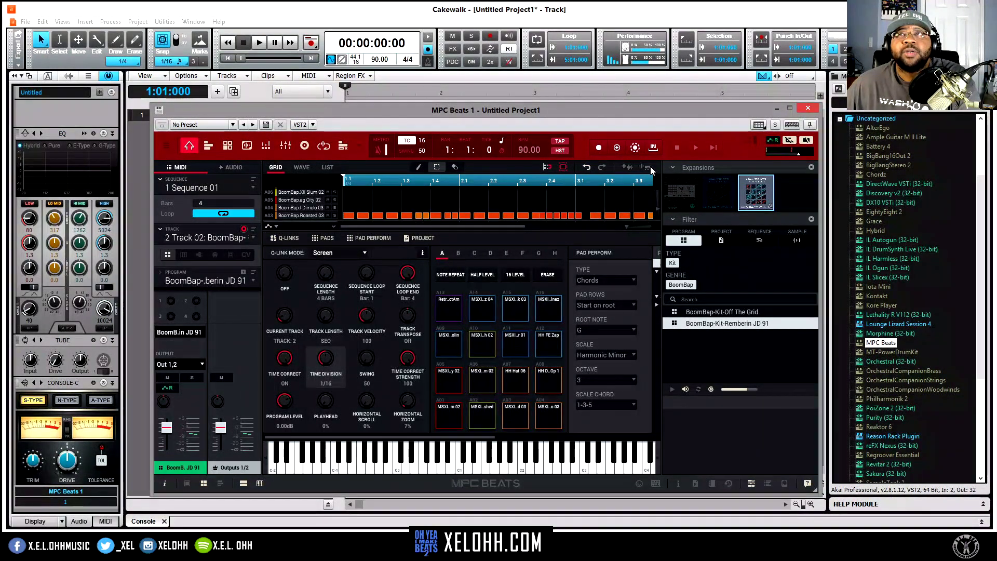
- Export Track 02's hat part as audio and place it on a new Cakewalk track below MPC Beats 1
left_click_drag(662, 113, 660, 140)
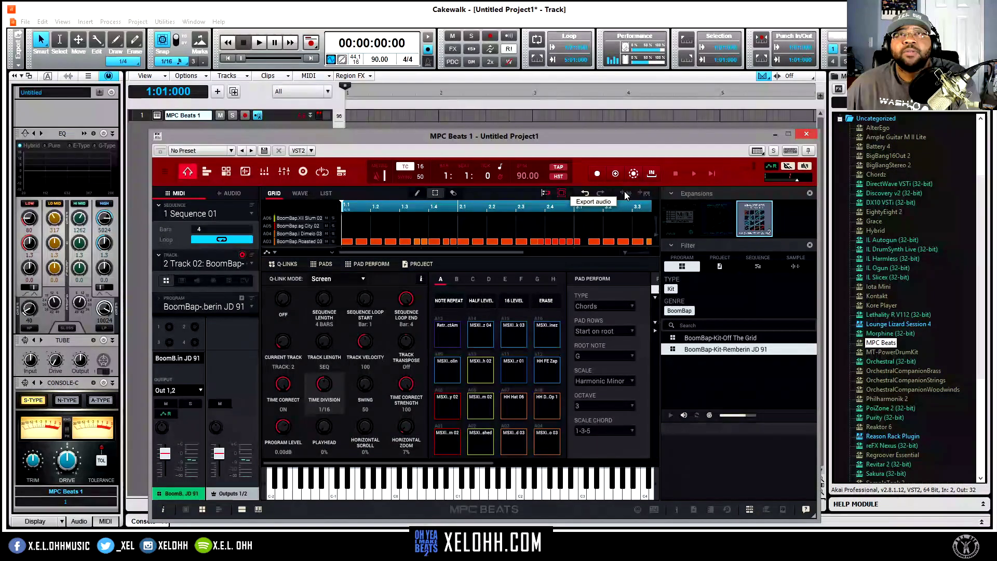
left_click(625, 194)
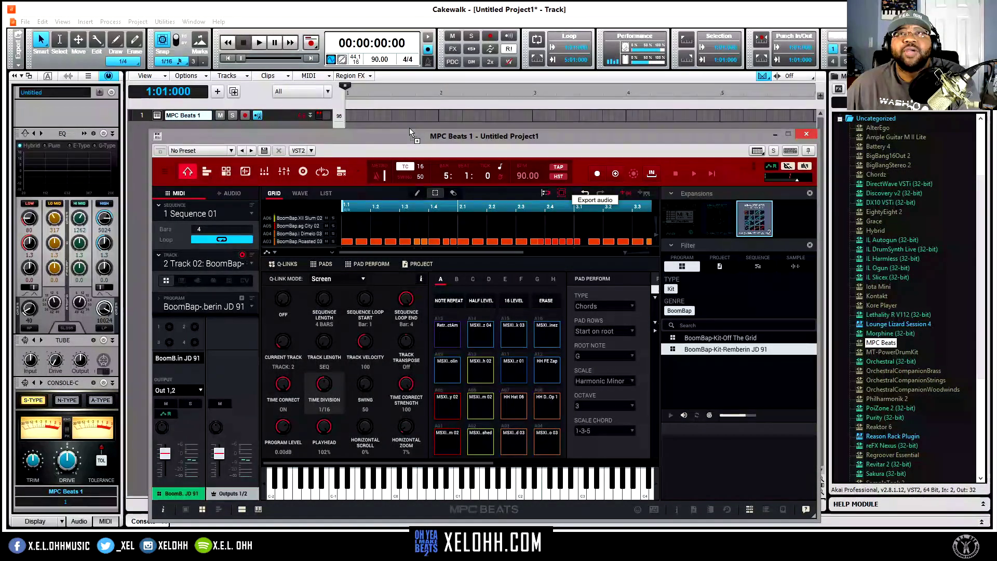
left_click_drag(396, 122, 397, 123)
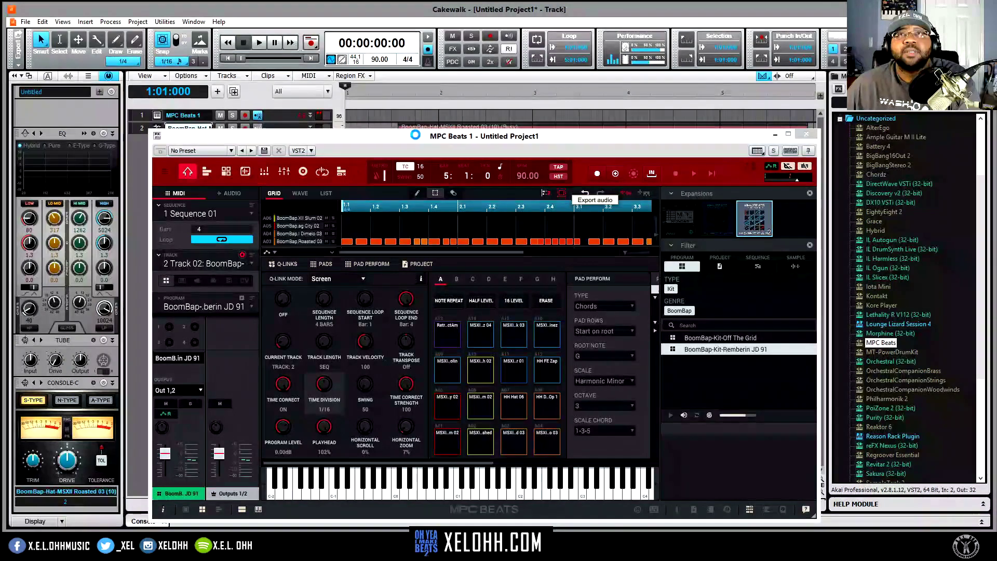
left_click_drag(415, 135, 417, 154)
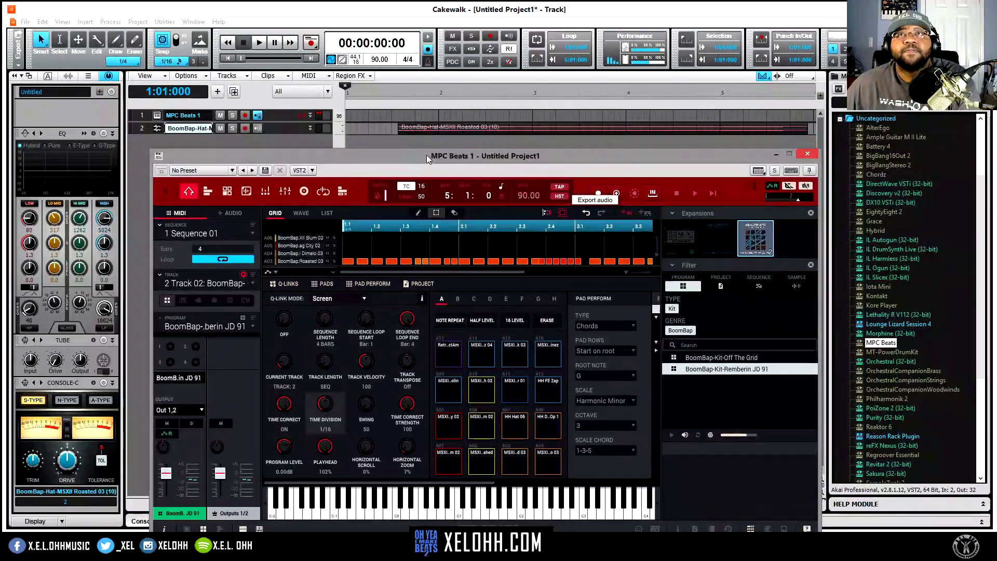
- Move the hat audio clip to the start of the timeline, close the plugin window and enlarge the hat track to show its waveform
left_click(443, 130)
left_click_drag(375, 127, 372, 128)
left_click_drag(271, 134, 268, 157)
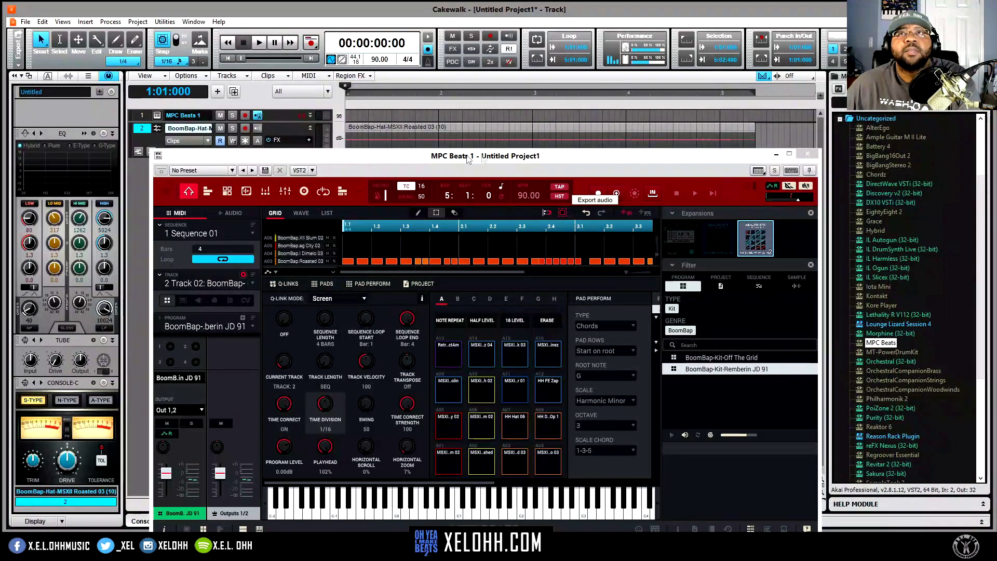
left_click(808, 154)
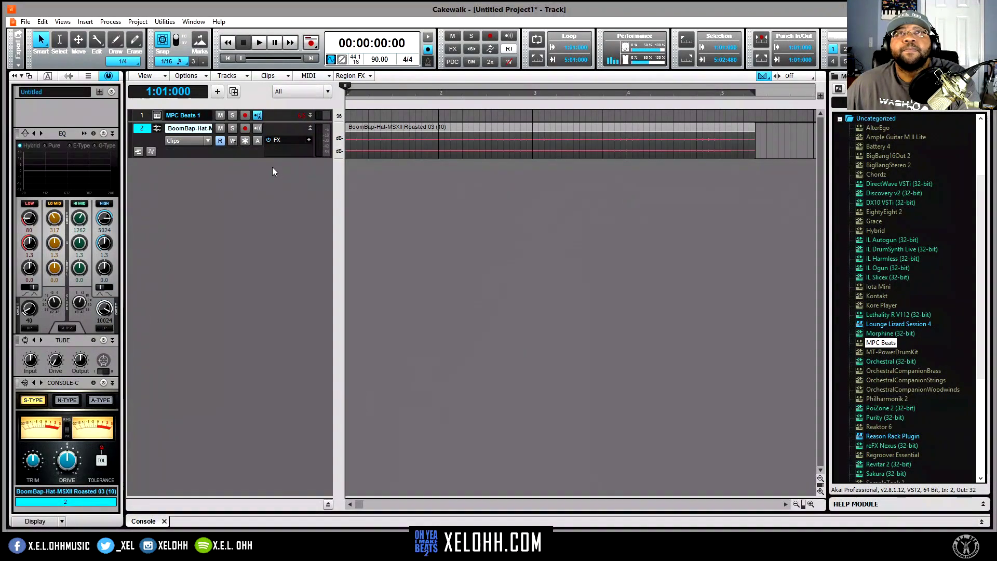
left_click_drag(266, 157, 268, 239)
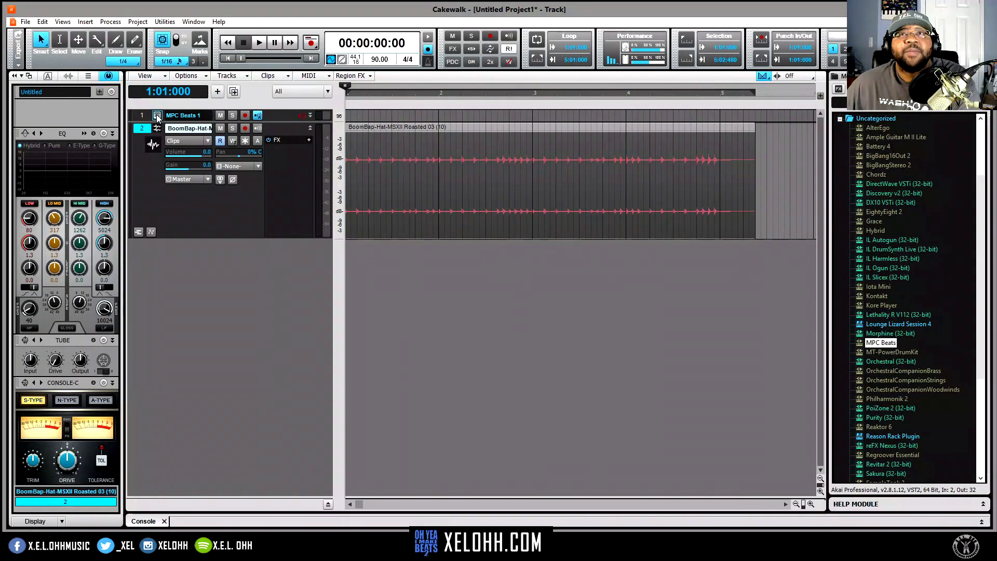
- Reopen the MPC Beats plugin from its Cakewalk track and select Track 03 with the BoomBap kick
left_click(157, 115)
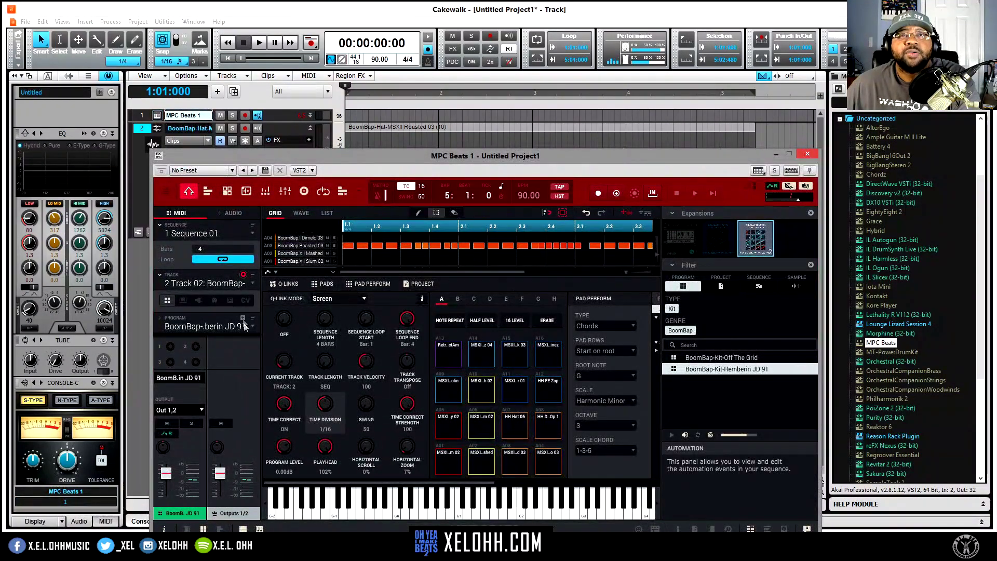
left_click(252, 326)
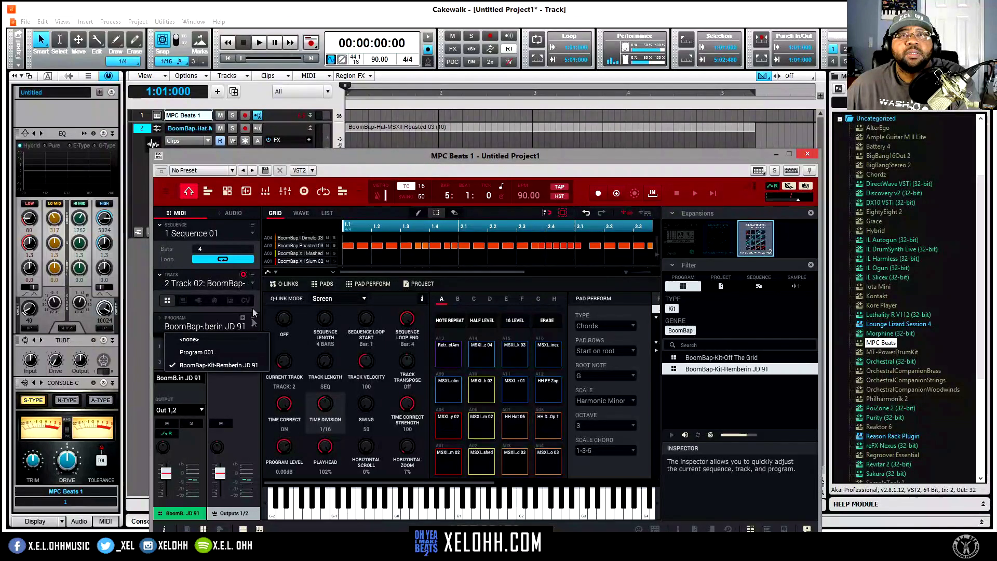
left_click(251, 284)
left_click(251, 283)
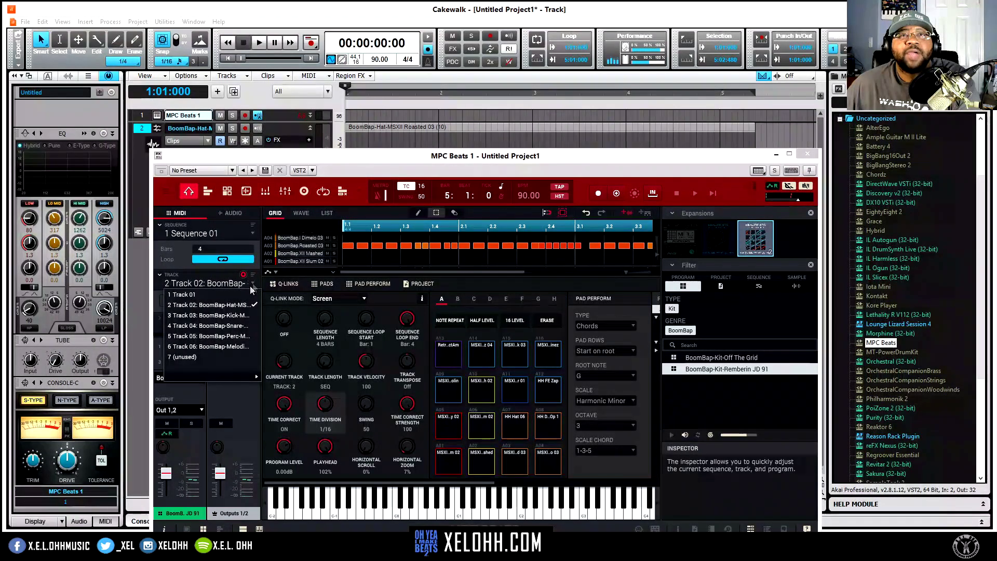
left_click(207, 315)
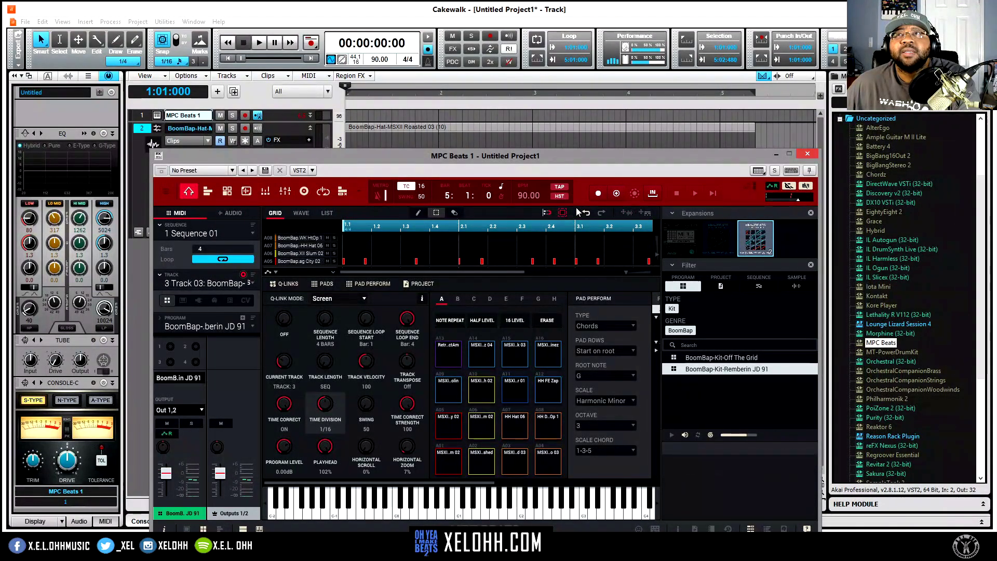
- Export the kick's audio onto a new Cakewalk track below the hat, reducing the hat track's height and enlarging the kick track
left_click(628, 214)
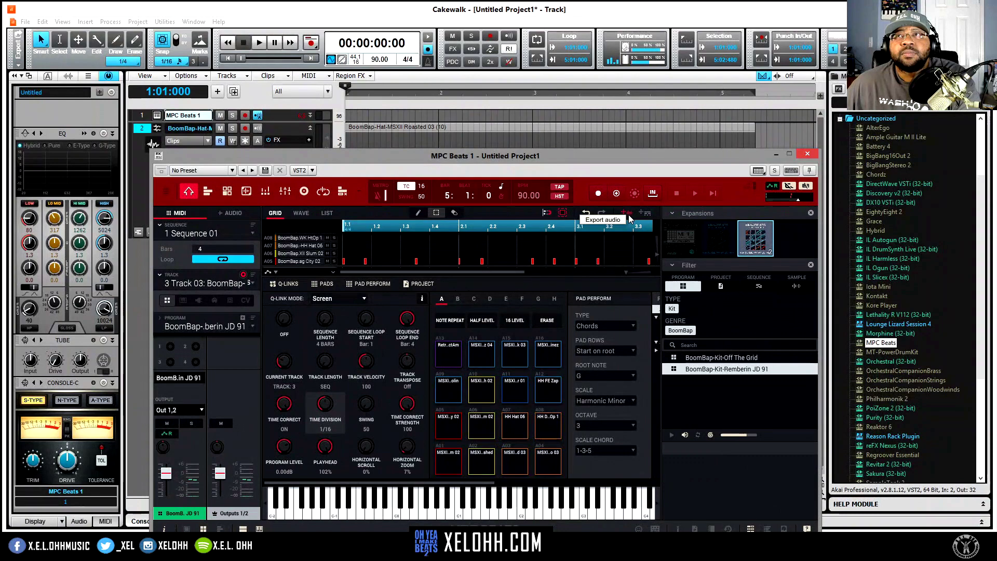
left_click_drag(573, 157, 588, 266)
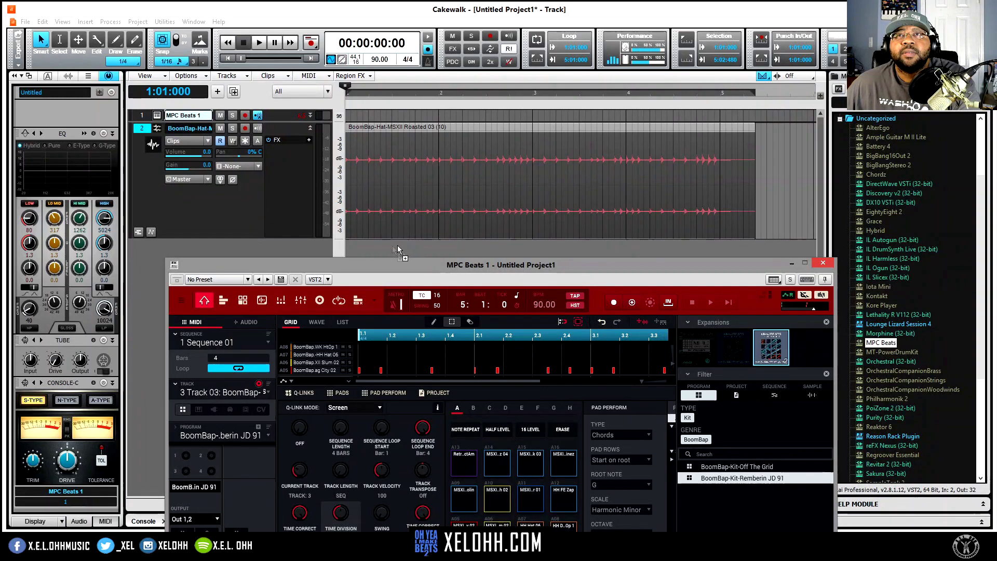
left_click_drag(354, 248, 318, 252)
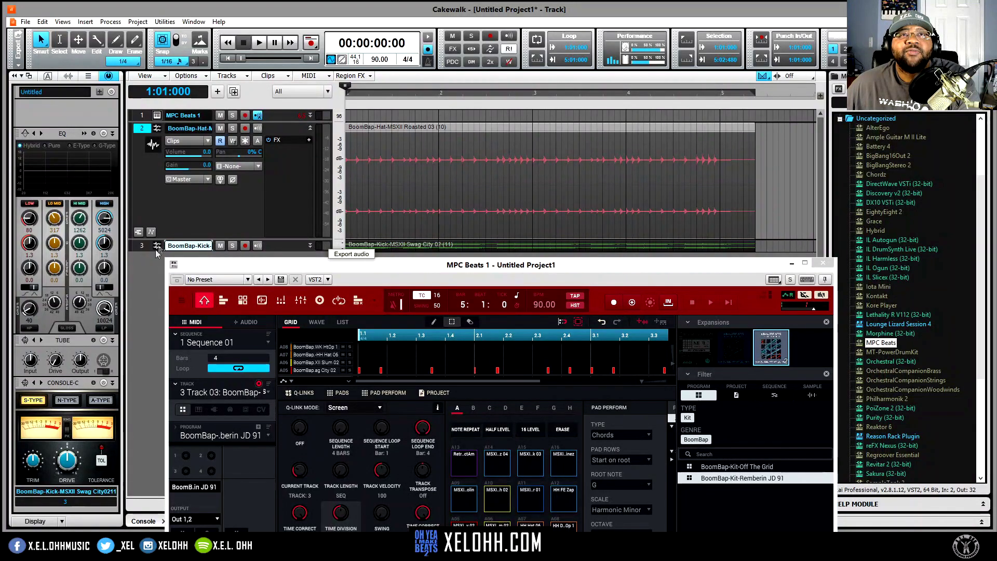
left_click_drag(175, 241, 183, 171)
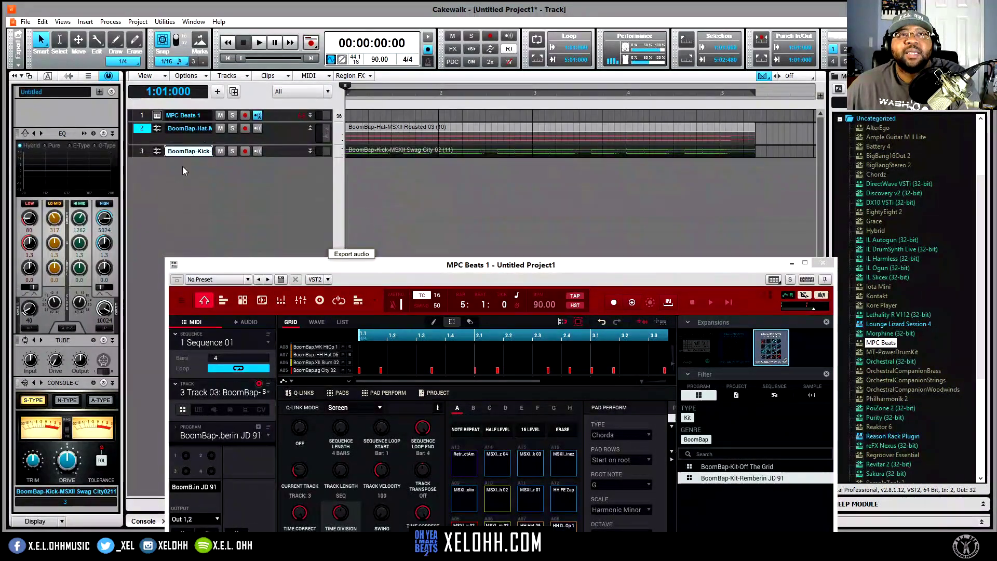
left_click_drag(274, 156, 291, 218)
- Export the complete Track 01 beat as audio onto a new Cakewalk track below the kick and enlarge that track
left_click_drag(555, 264, 585, 141)
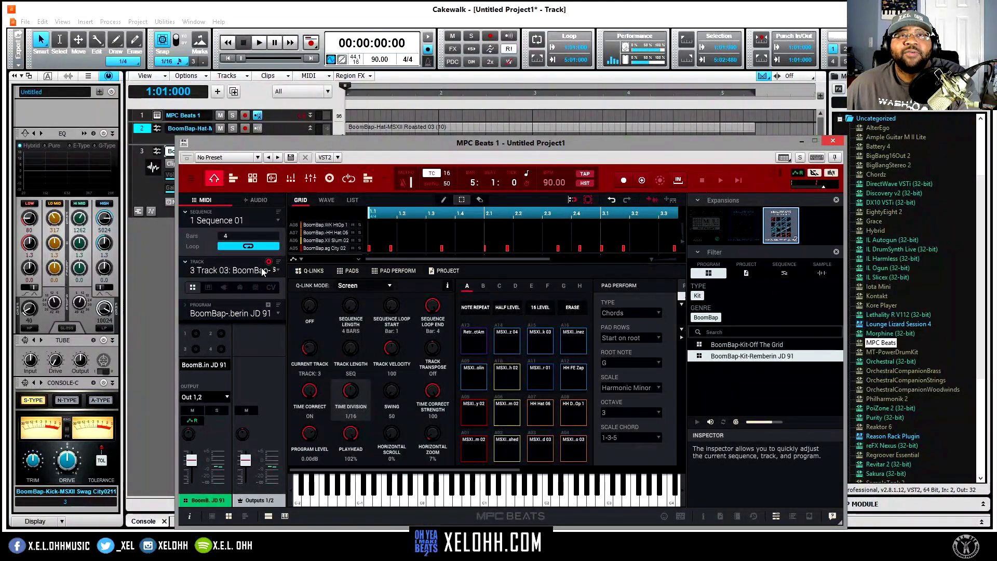
left_click(279, 269)
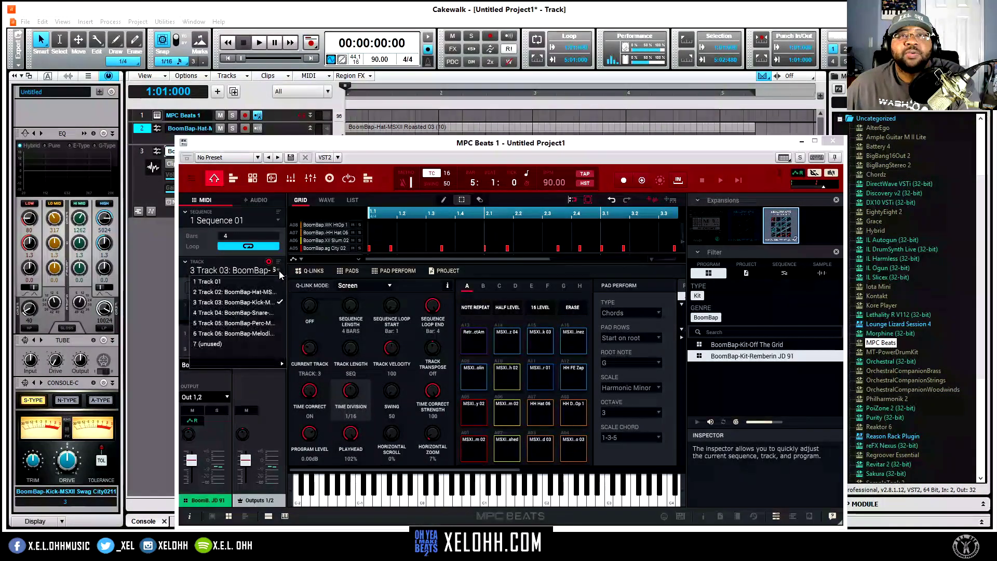
left_click(240, 284)
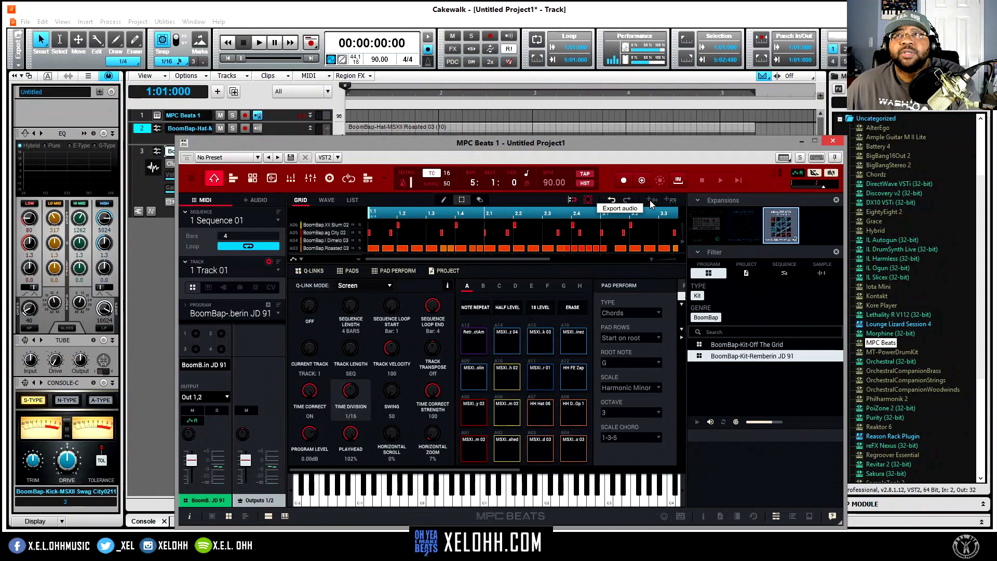
left_click_drag(666, 146, 675, 281)
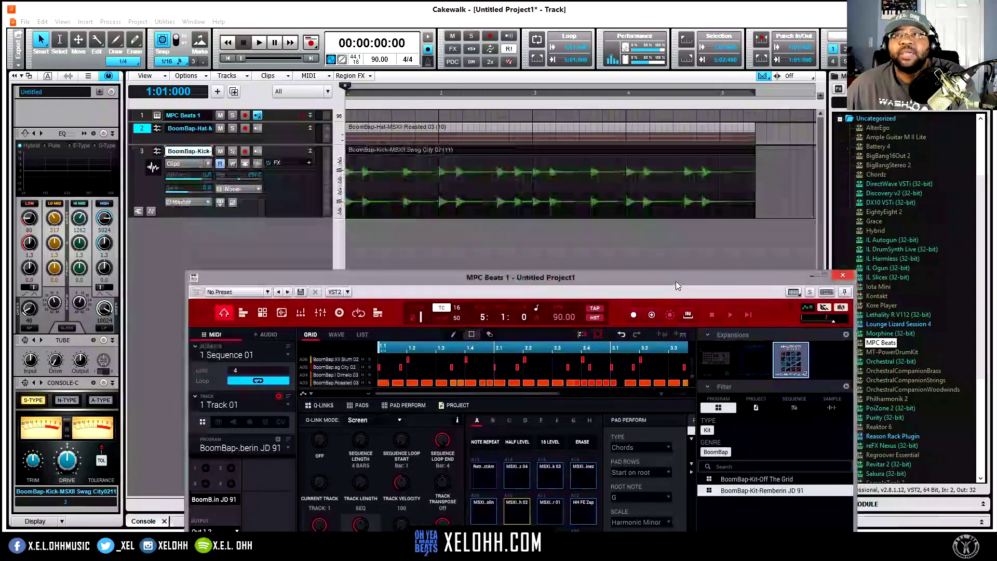
left_click(662, 335)
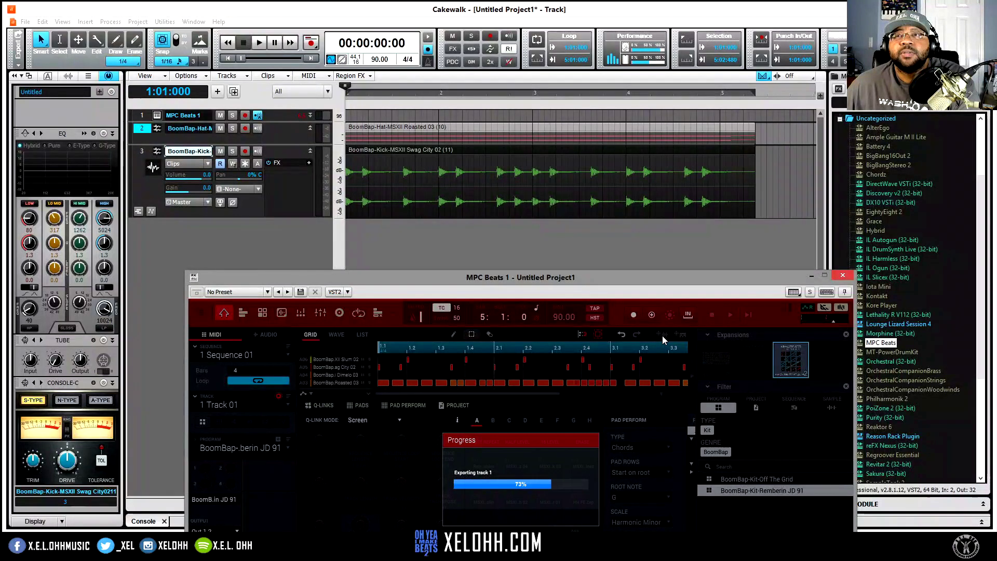
left_click_drag(663, 338, 289, 240)
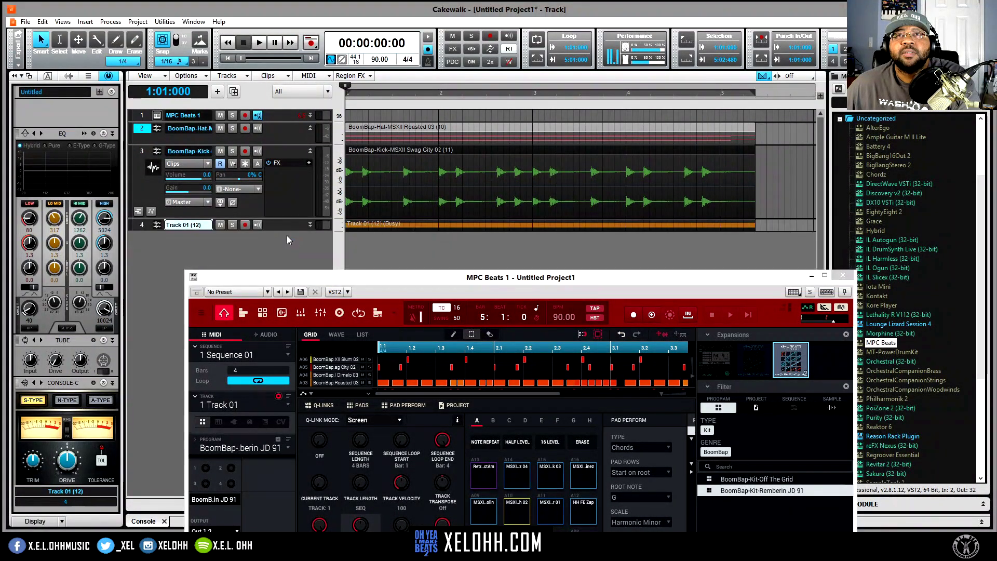
left_click_drag(284, 232, 284, 264)
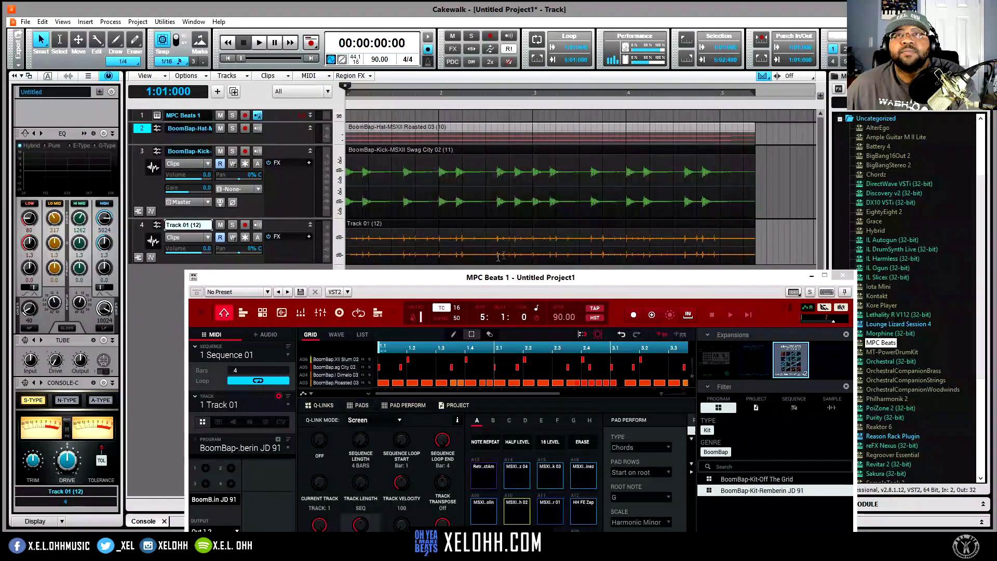
- Mute the MPC Beats 1 track, play back the exported audio tracks and stop the transport
left_click(220, 116)
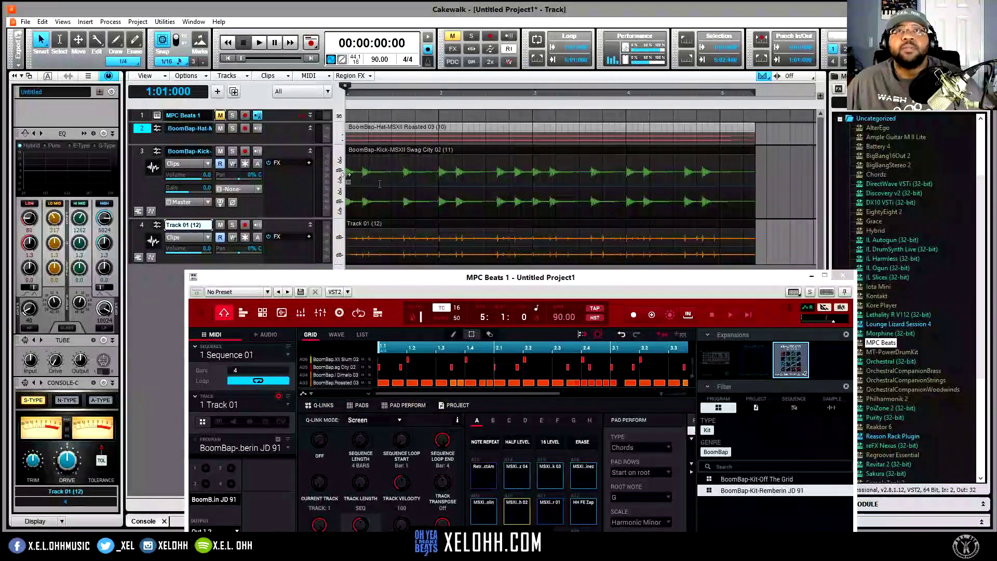
key("space")
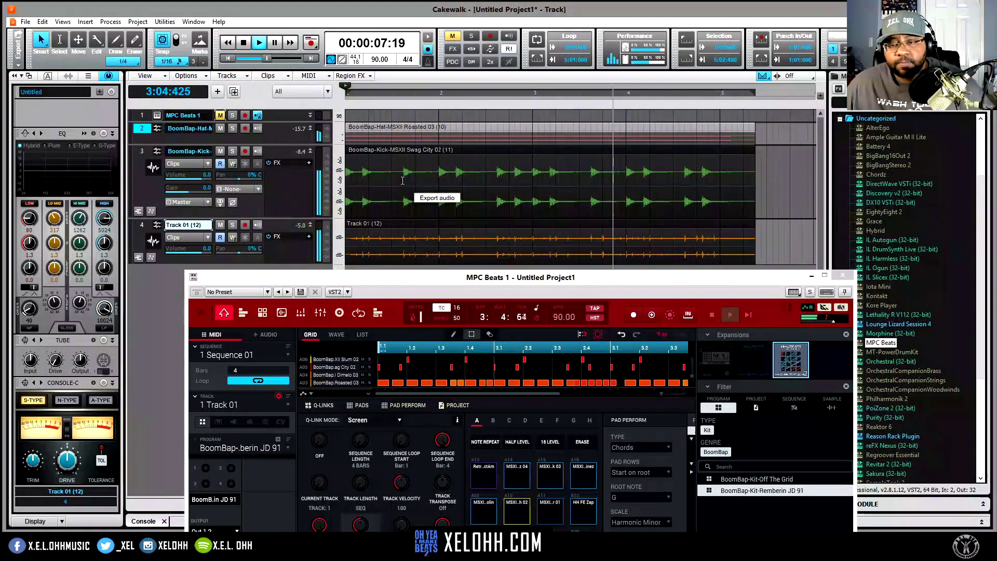
key("space")
- Export Track 01's MIDI onto the MPC Beats 1 track at the project start and enlarge the track to show its notes
left_click_drag(540, 282, 522, 143)
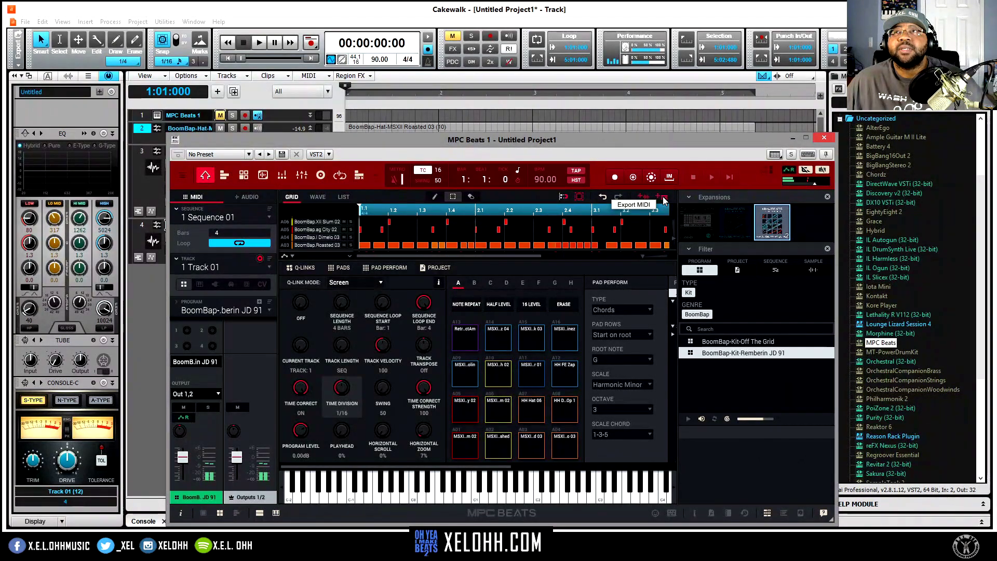
left_click_drag(663, 201, 349, 116)
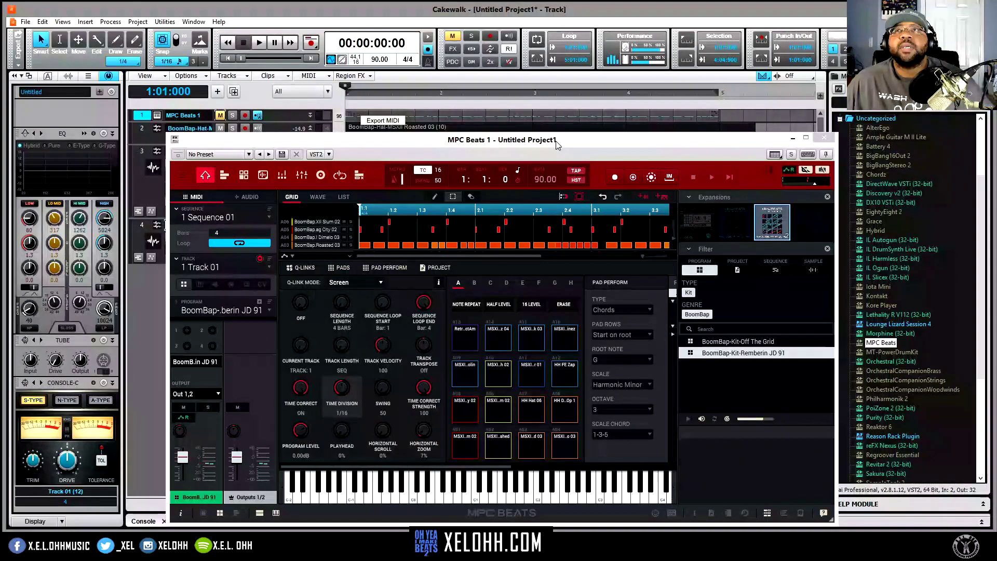
left_click_drag(565, 139, 547, 203)
left_click_drag(281, 121, 275, 168)
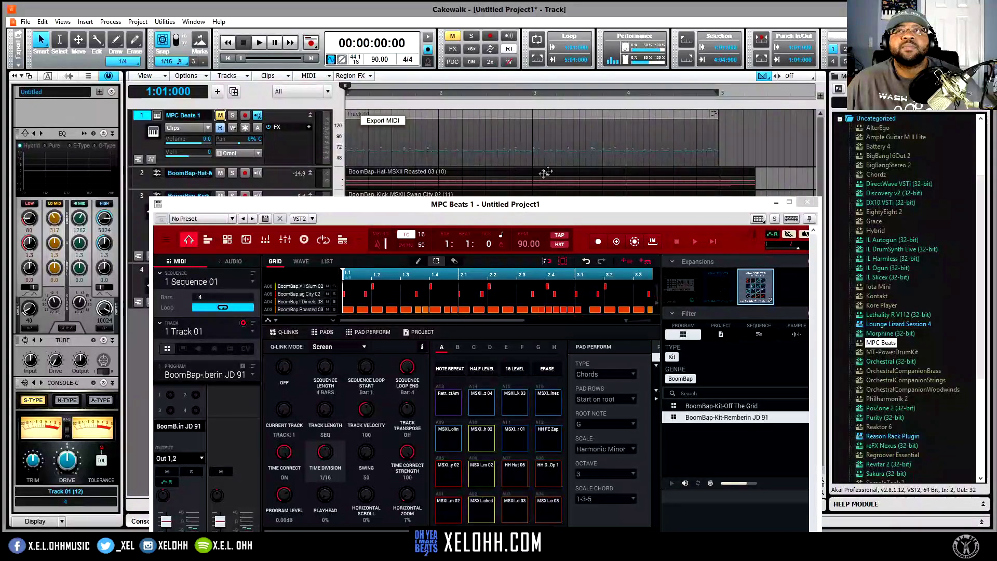
left_click_drag(524, 208, 537, 110)
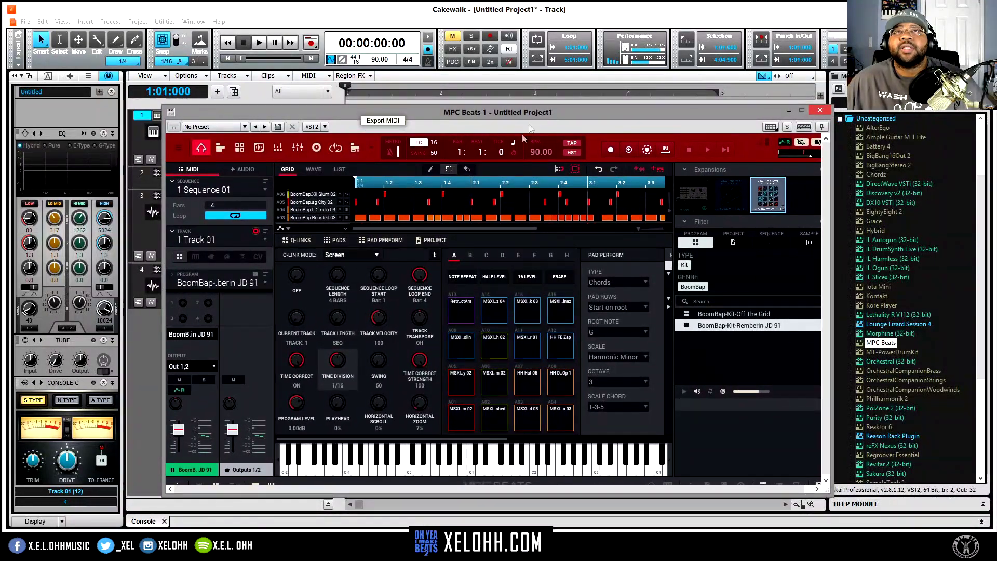